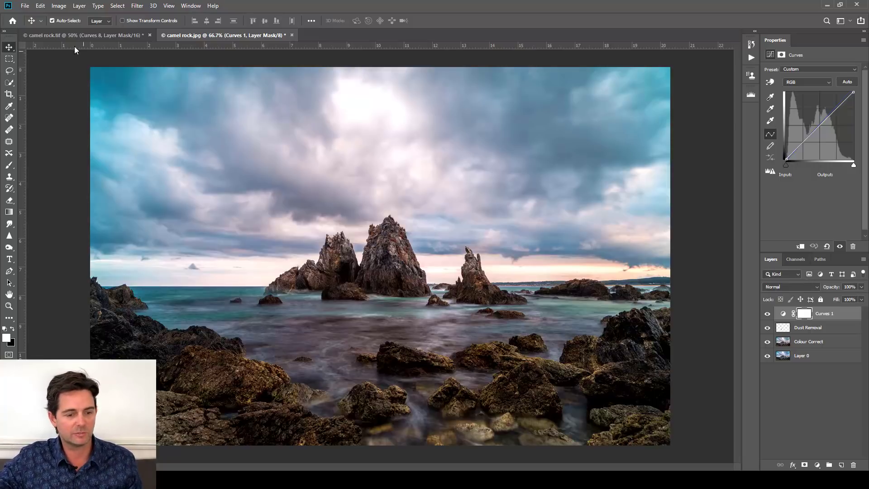
Compare against the finished camel rock.tif edit, then return to camel rock.jpg.
click(81, 35)
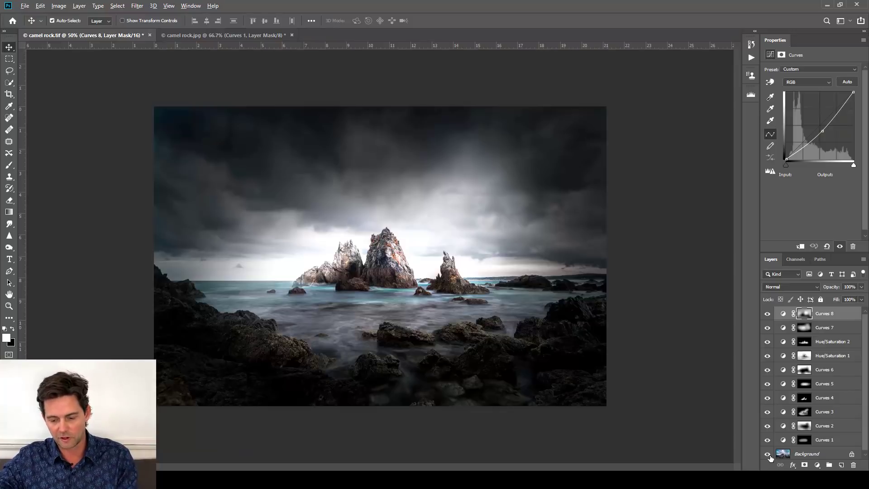
alt+click(768, 454)
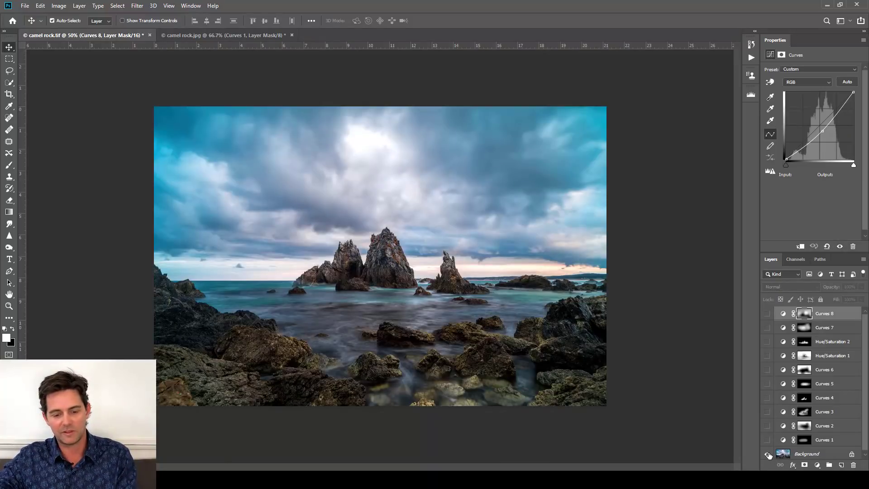
alt+click(768, 455)
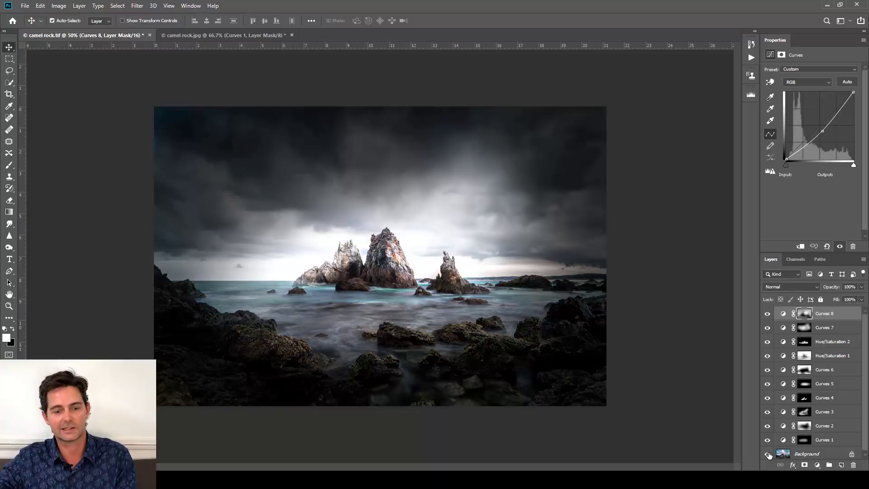
click(198, 35)
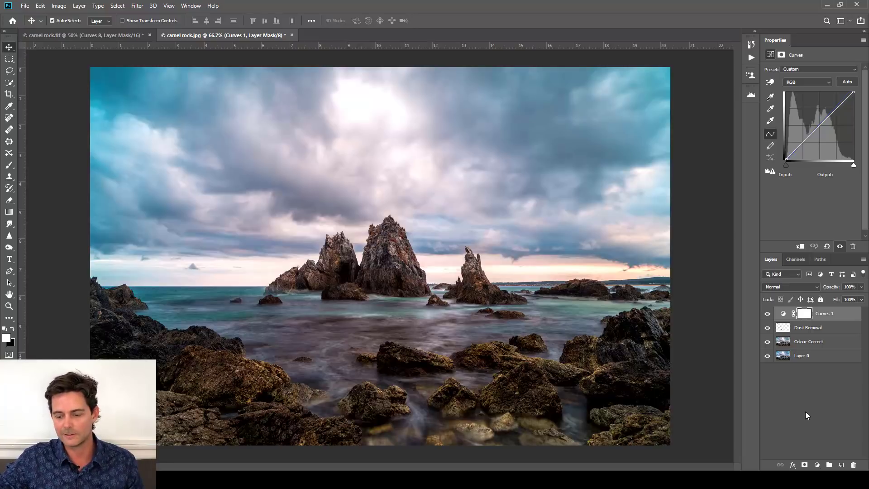
Add a new Curves adjustment layer, Curves 2, above Curves 1.
click(819, 466)
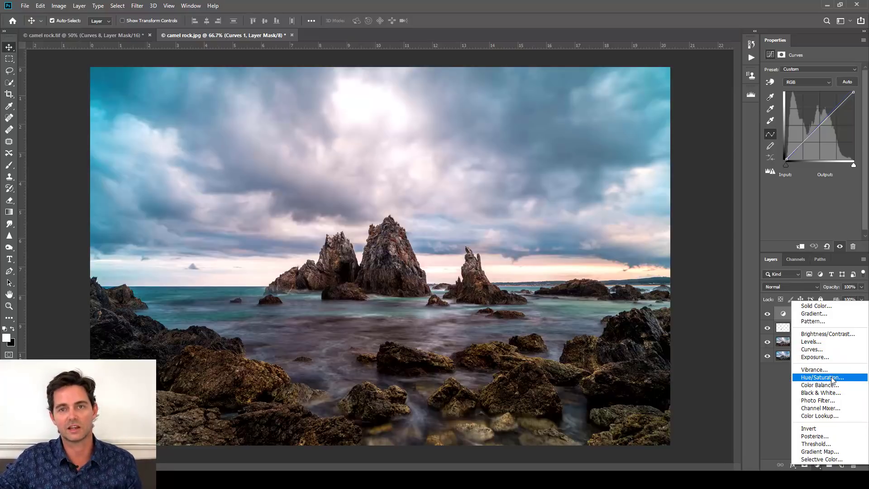
click(778, 376)
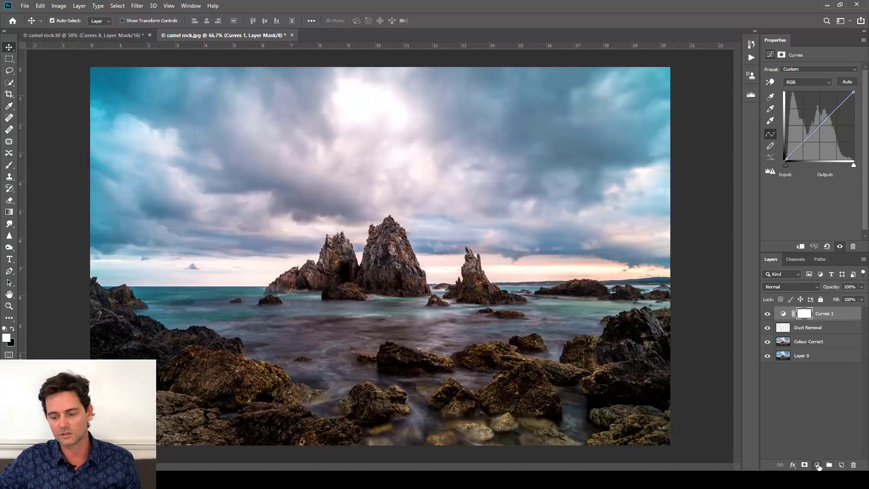
click(818, 465)
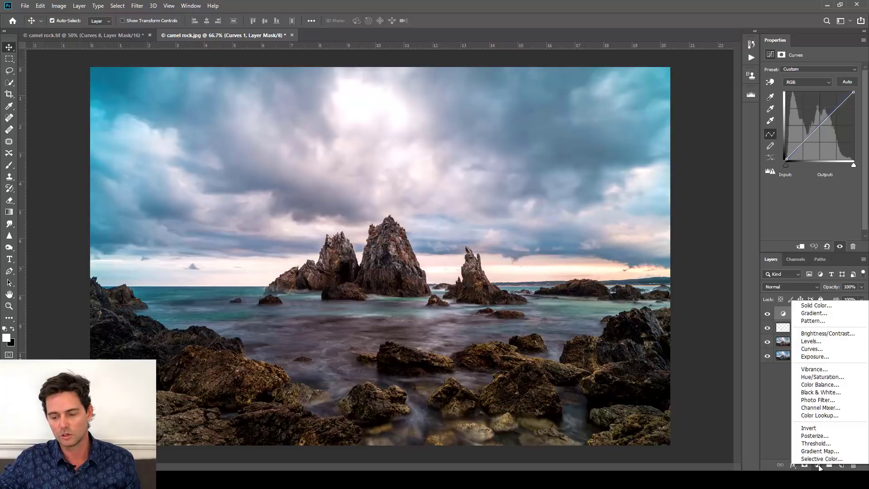
click(820, 349)
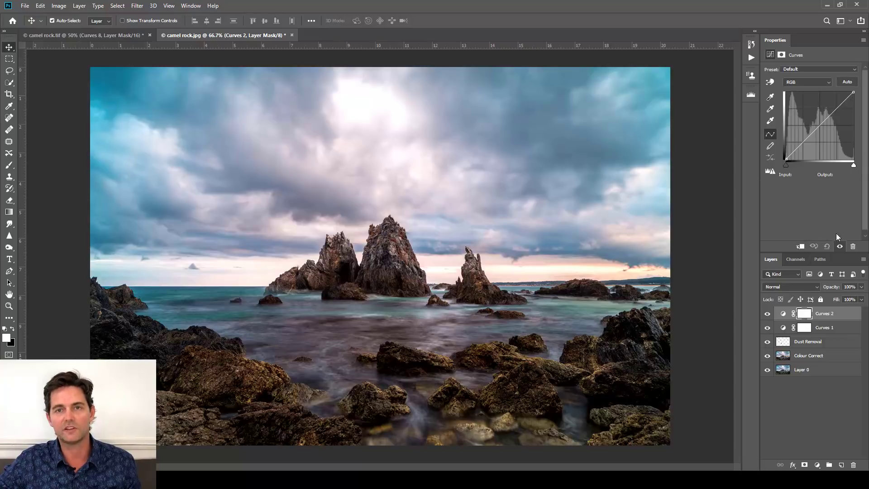
Add a midpoint to Curves 2's RGB curve and raise it to Input 91, Output 155.
click(818, 127)
drag(816, 131, 802, 110)
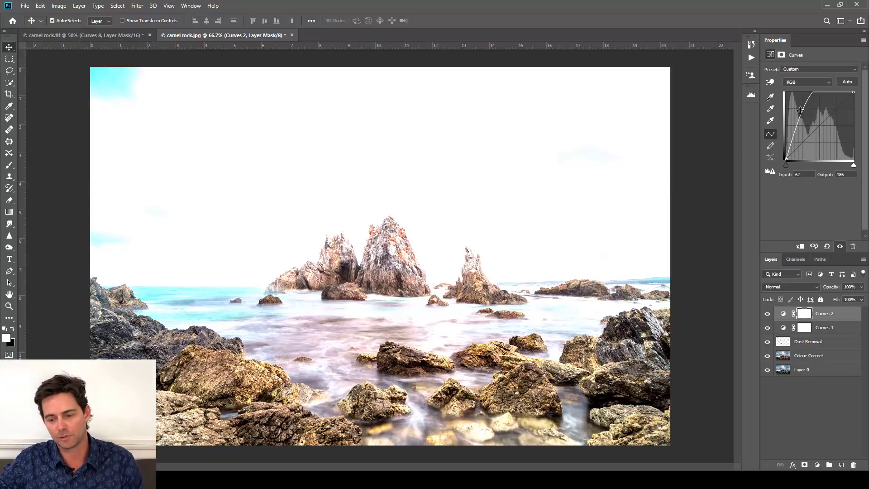
drag(801, 110, 814, 119)
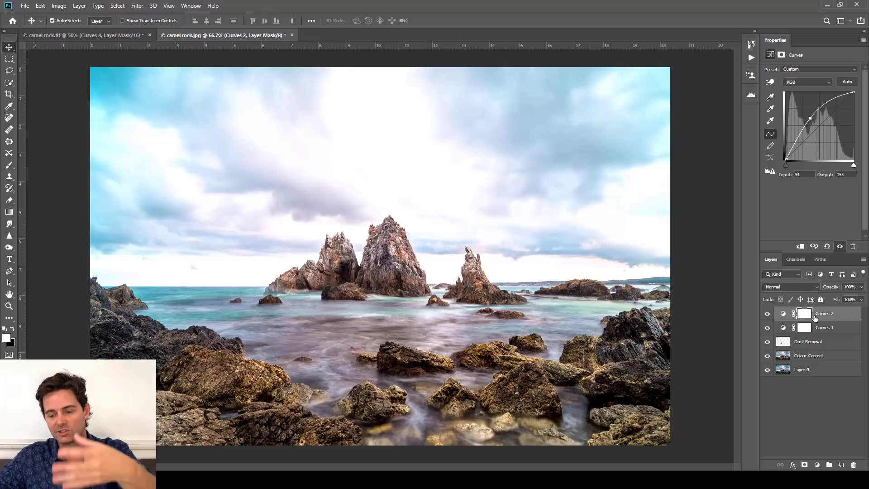
Toggle Curves 2 off and on to compare before and after, leaving it visible.
click(768, 314)
click(767, 314)
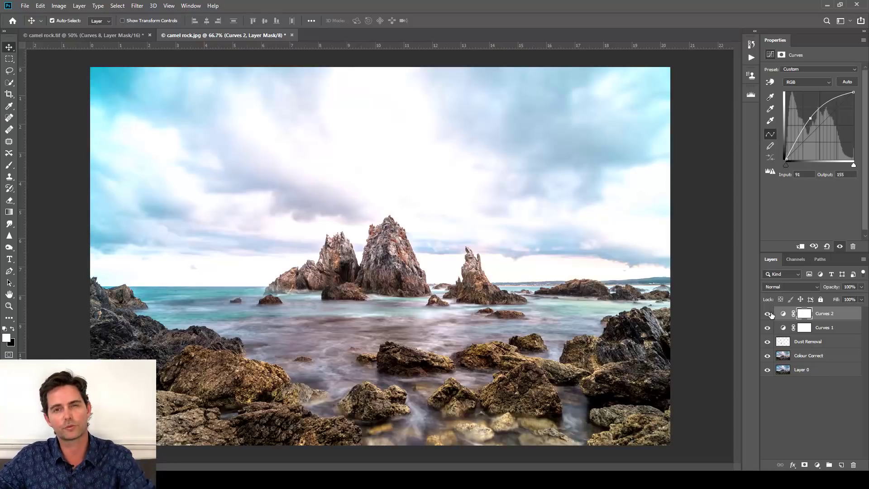
click(769, 313)
click(768, 314)
click(770, 314)
click(770, 314)
click(770, 313)
click(769, 314)
click(769, 314)
click(769, 313)
click(770, 313)
click(769, 313)
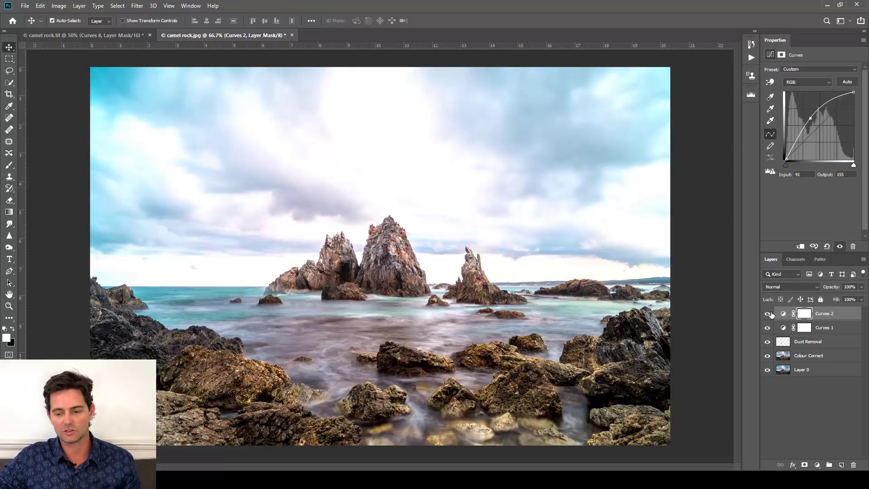
Select the Curves 2 layer mask and invert it to black with Ctrl+I.
click(806, 314)
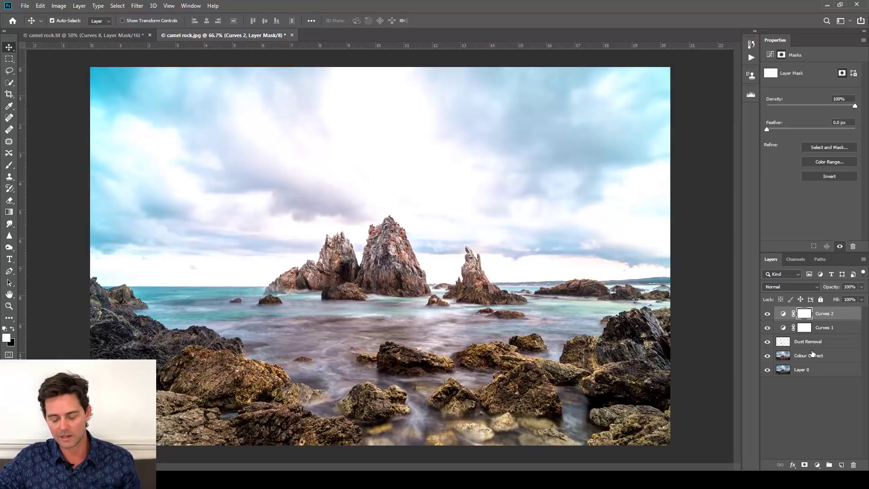
key(ctrl)
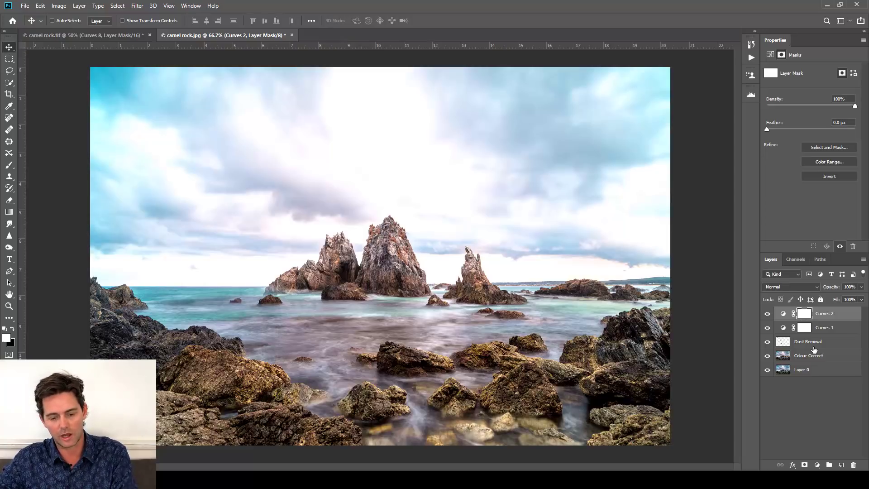
key(ctrl+i)
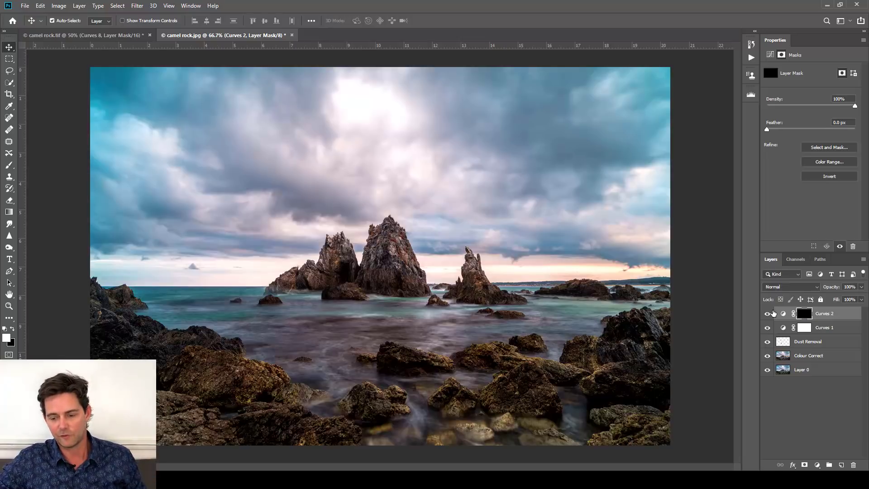
Toggle Curves 2 to compare its effect, then review its curve settings.
click(767, 313)
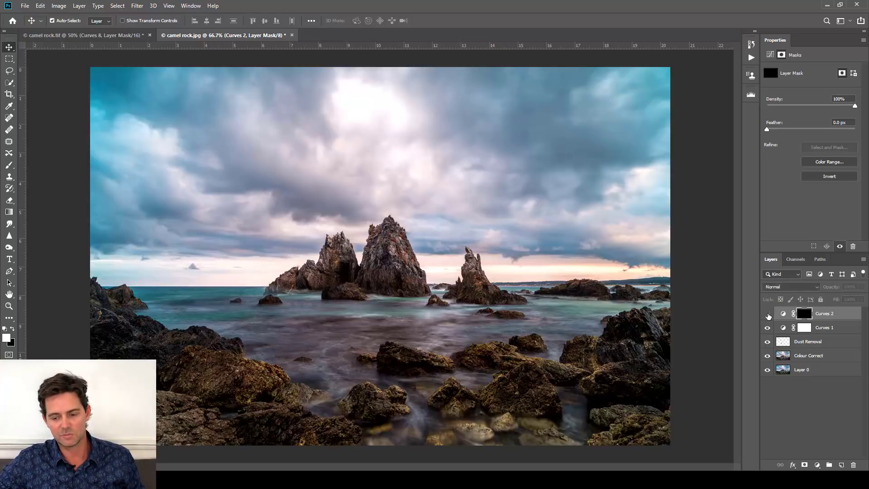
click(768, 313)
click(768, 314)
click(768, 314)
click(768, 314)
click(783, 313)
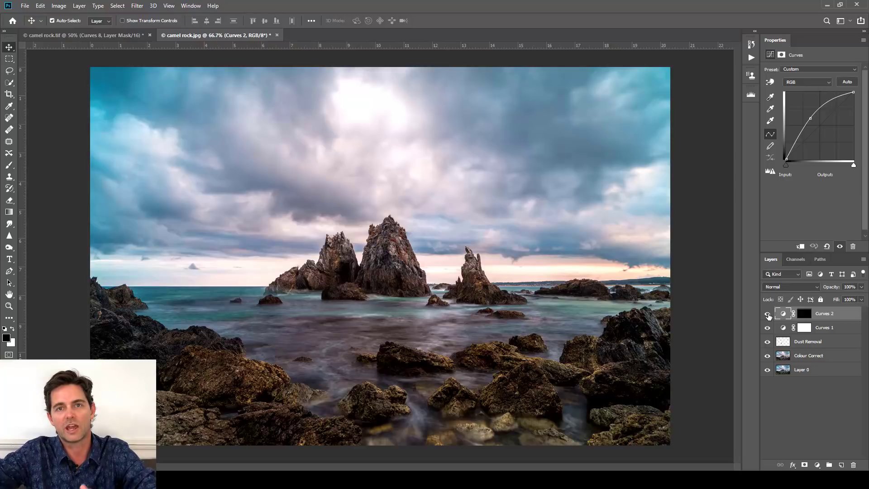
Target the Curves 2 mask, make white the foreground colour, and switch to the Brush Tool.
click(805, 313)
key(x)
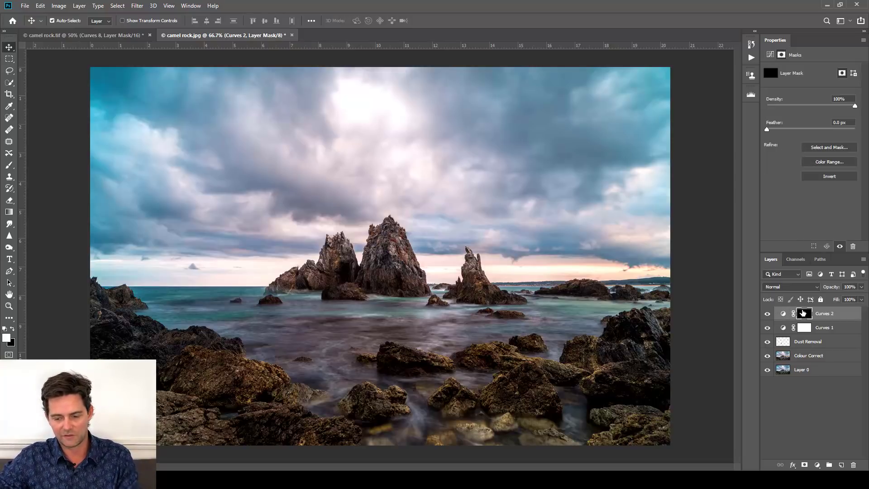
key(b)
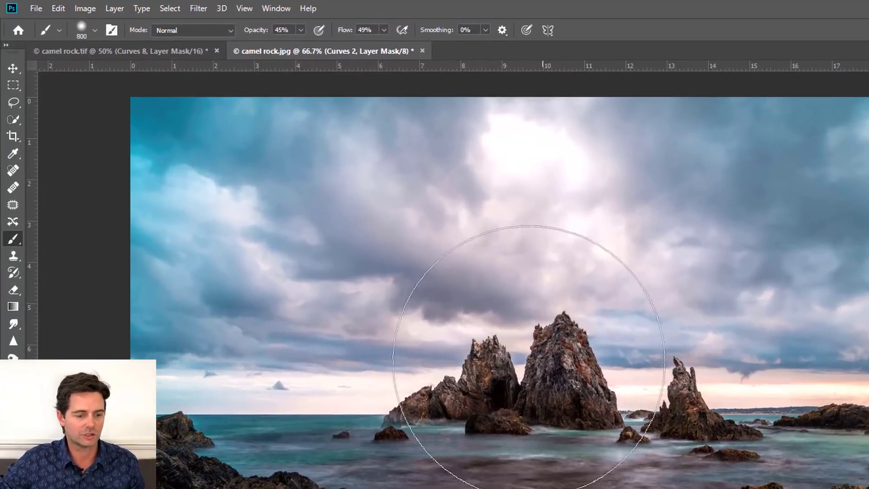
Choose the regular Brush Tool and resize it to 175 px with the bracket keys.
right_click(17, 239)
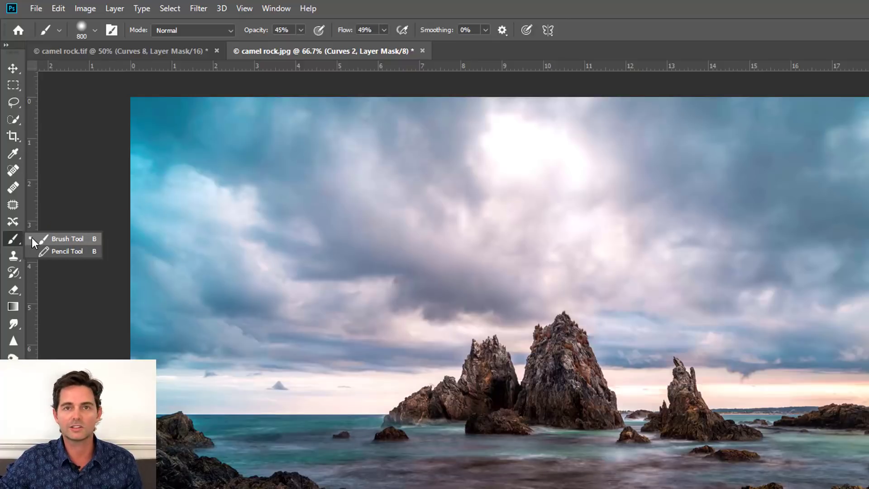
click(69, 240)
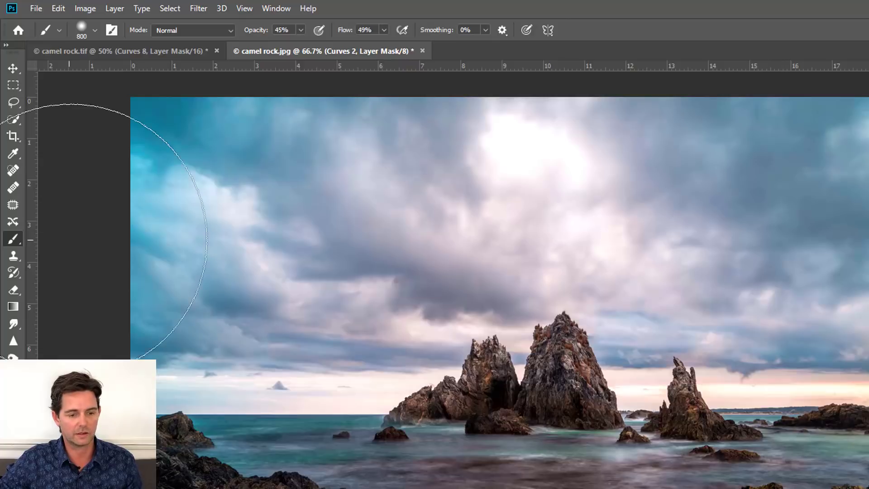
key(bracketleft)
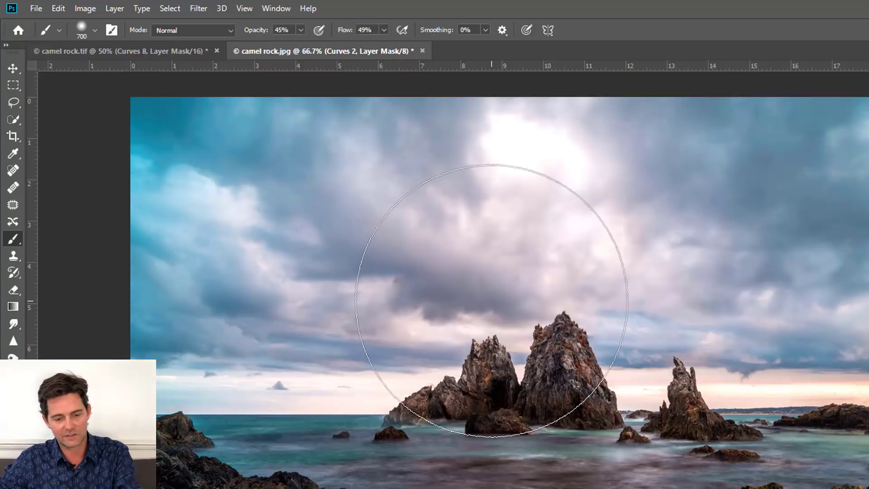
key(bracketleft)
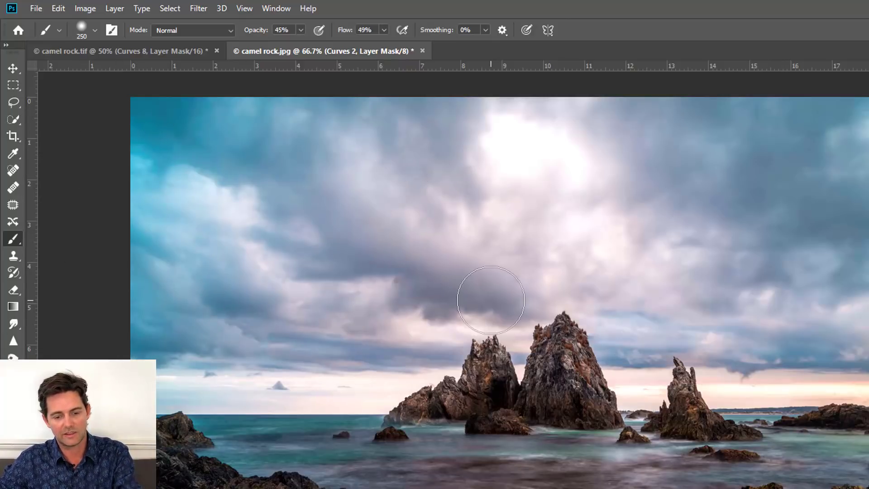
key(bracketright)
key(bracketright)
key(bracketright)
key(bracketright)
key(bracketright)
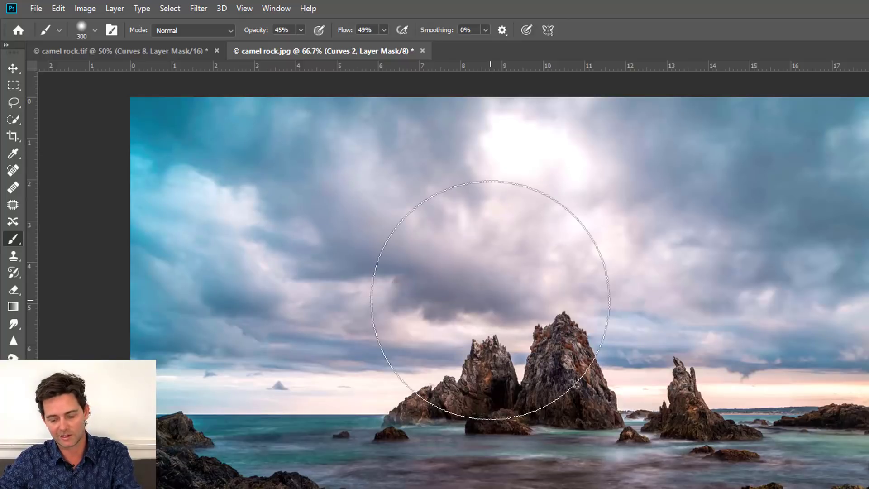
key(bracketleft)
key(bracketleft)
key(bracketleft)
key(bracketleft)
key(bracketleft)
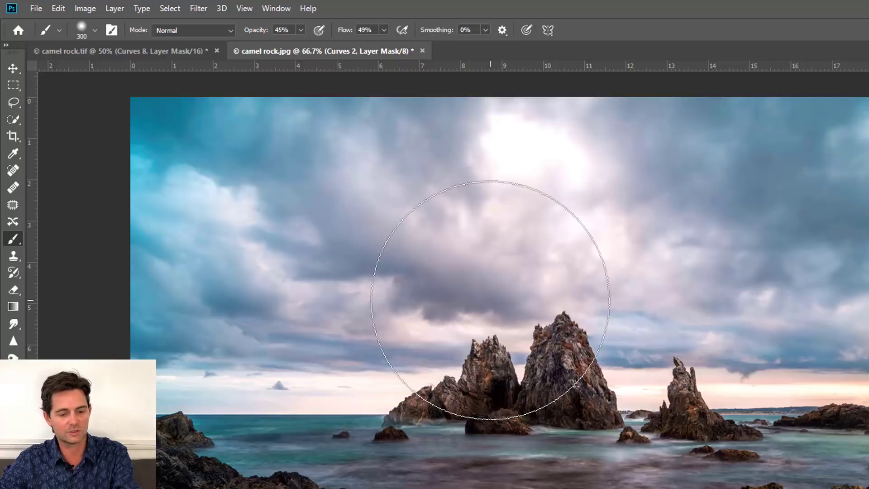
key(bracketleft)
key(bracketleft)
key(bracketleft)
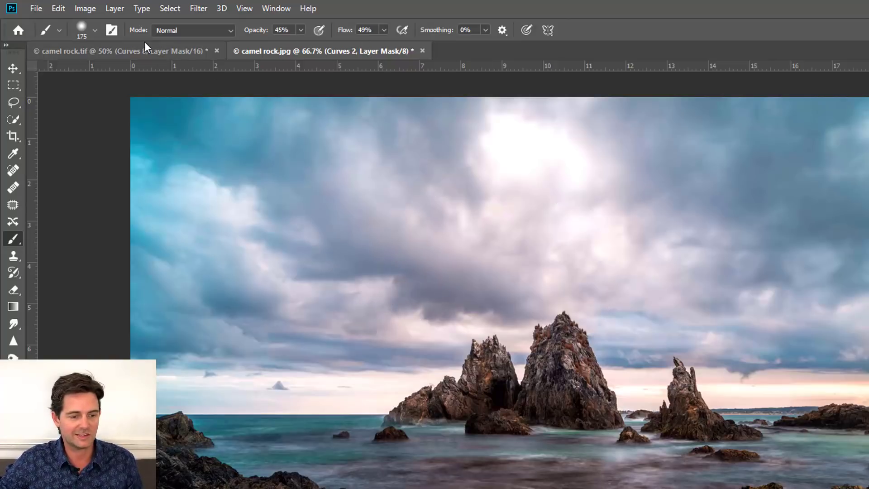
click(58, 30)
Set the brush to about 143 px size with 0% hardness.
click(58, 31)
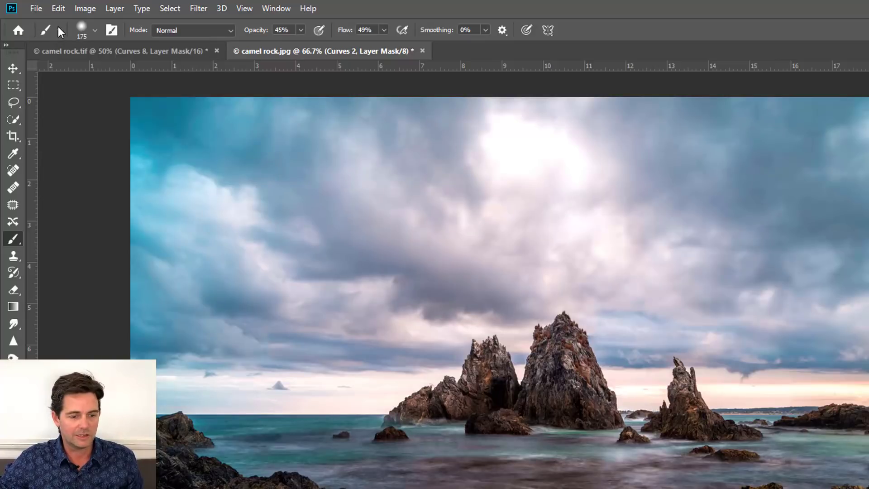
click(96, 31)
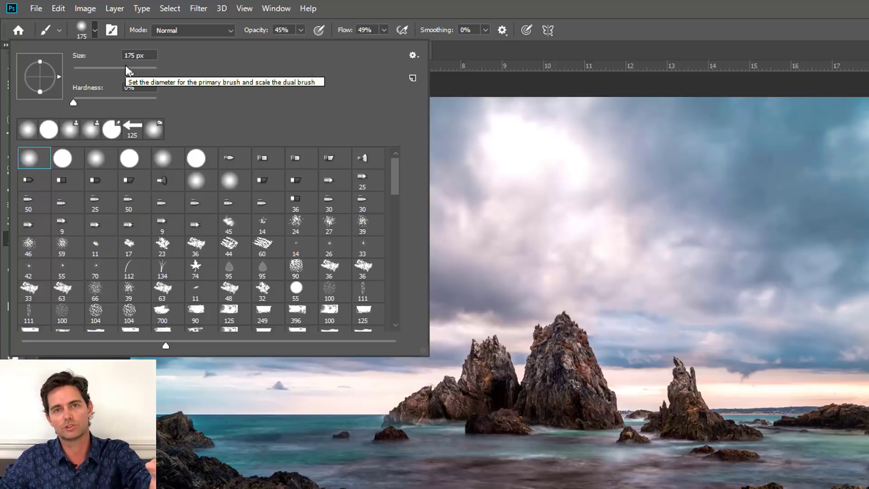
mouse_move(120, 66)
mouse_down()
mouse_move(131, 72)
mouse_move(108, 73)
mouse_move(124, 72)
mouse_up()
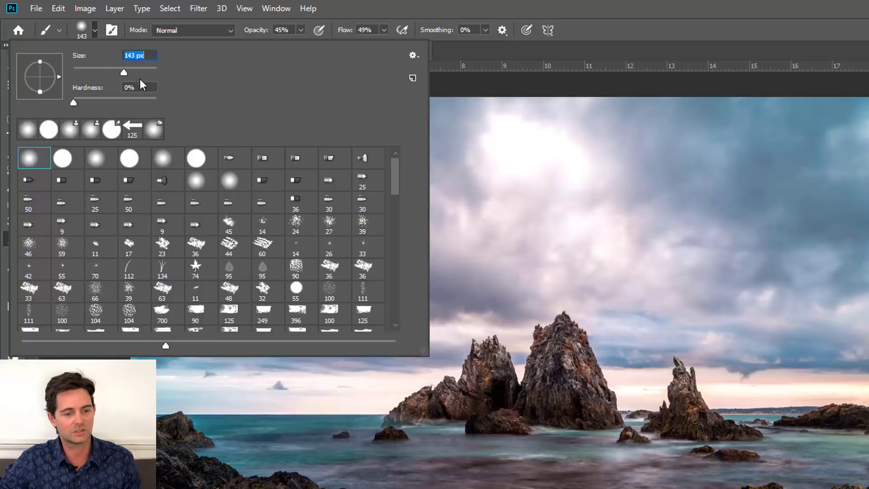
drag(99, 101, 41, 103)
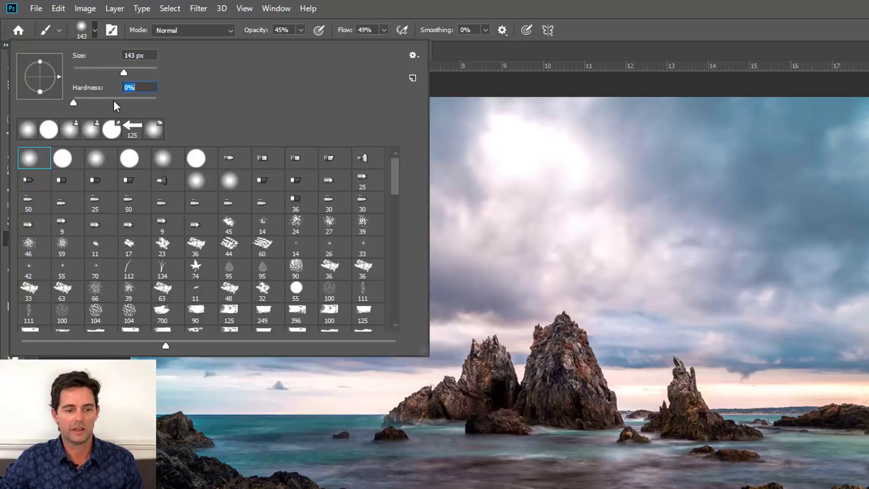
click(95, 30)
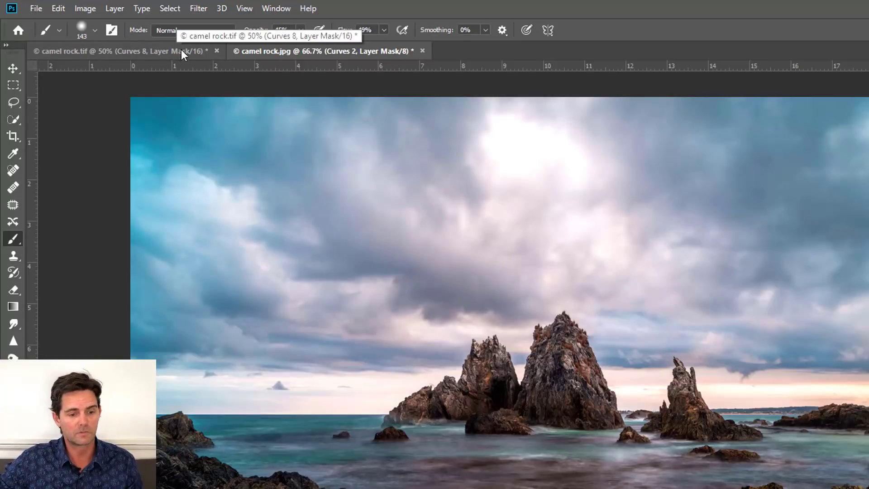
Keep the brush mode Normal, with 30% opacity and flow 5.
click(219, 30)
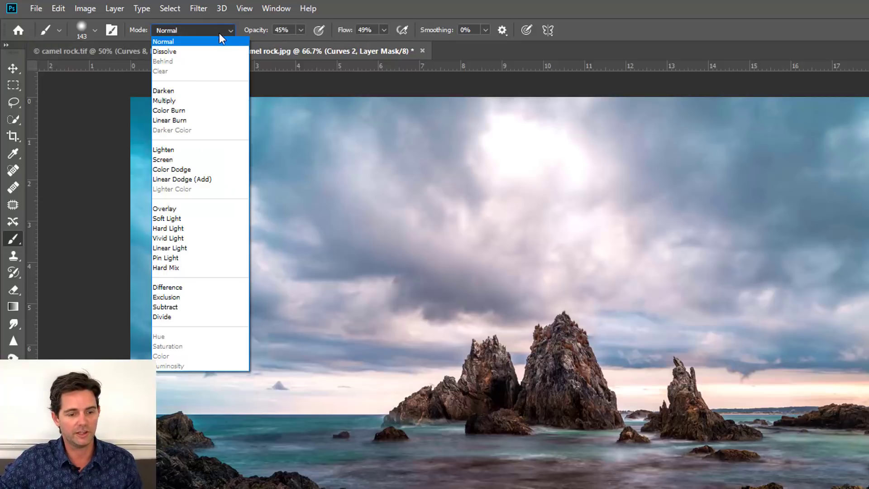
click(219, 35)
click(281, 31)
text(30)
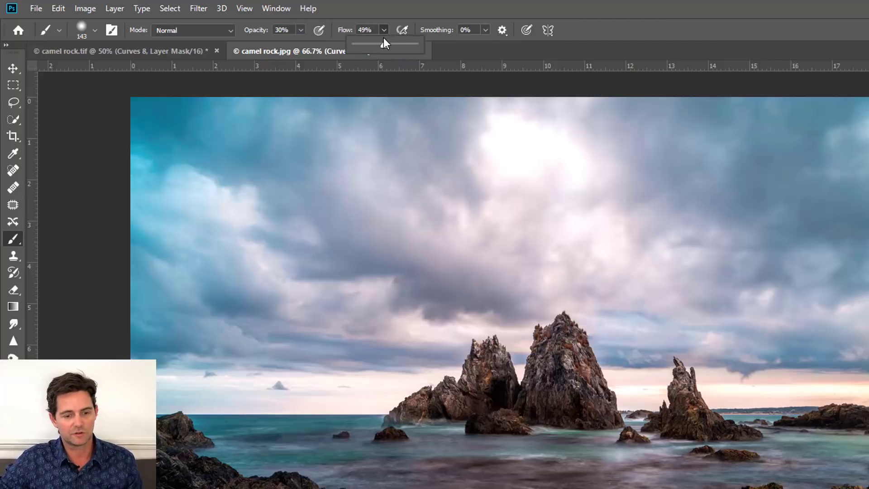
key(Tab)
text(5)
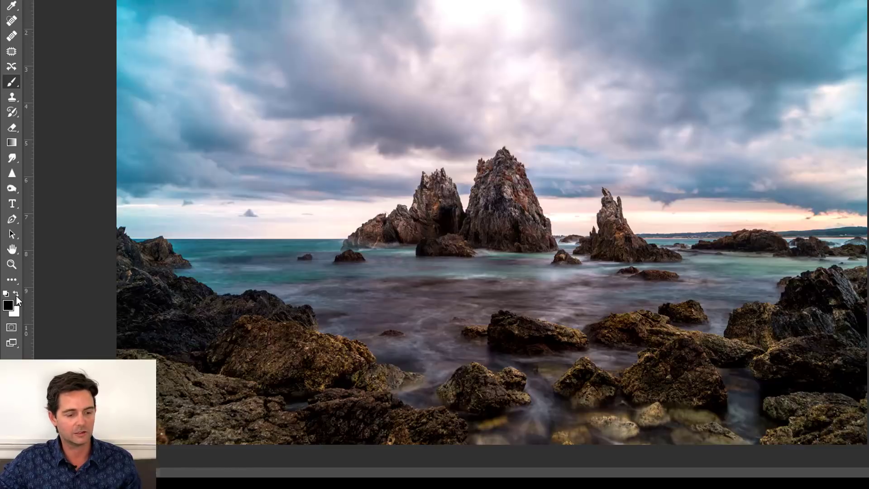
Swap the colour swatches so white is foreground and black is background.
click(15, 294)
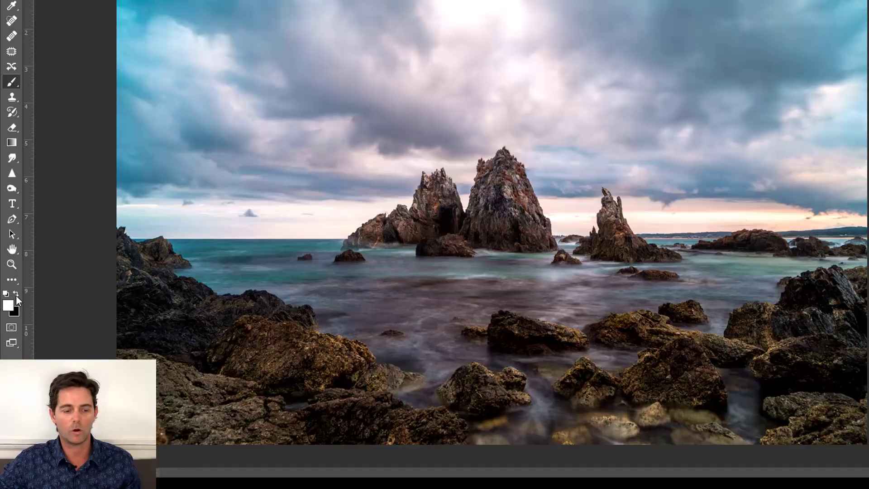
key(x)
key(x)
key(x)
key(x)
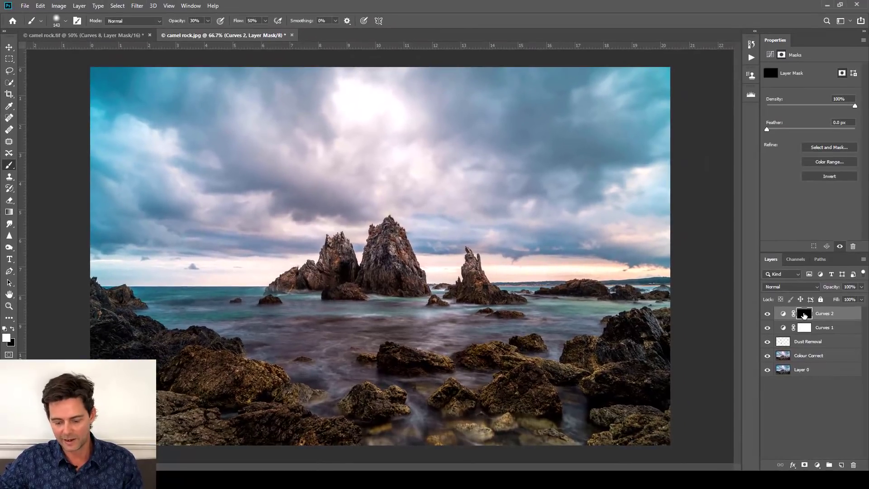
key(ctrl+i)
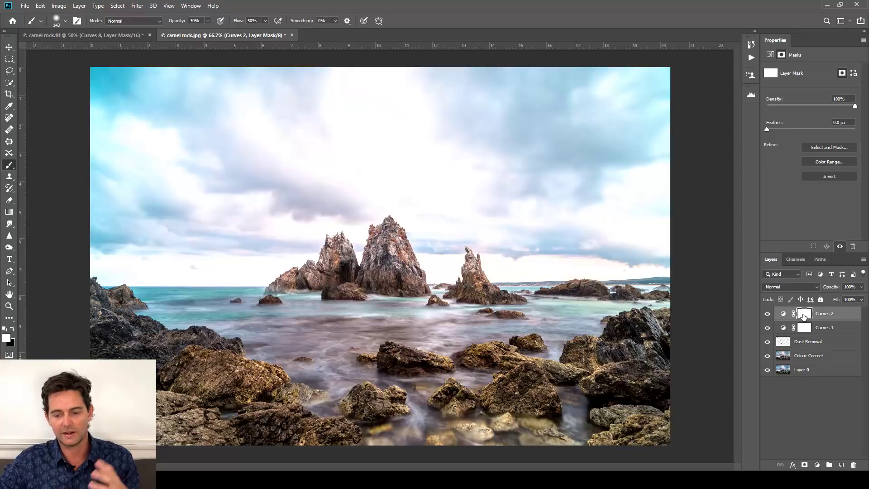
click(768, 314)
click(767, 314)
click(767, 314)
click(768, 314)
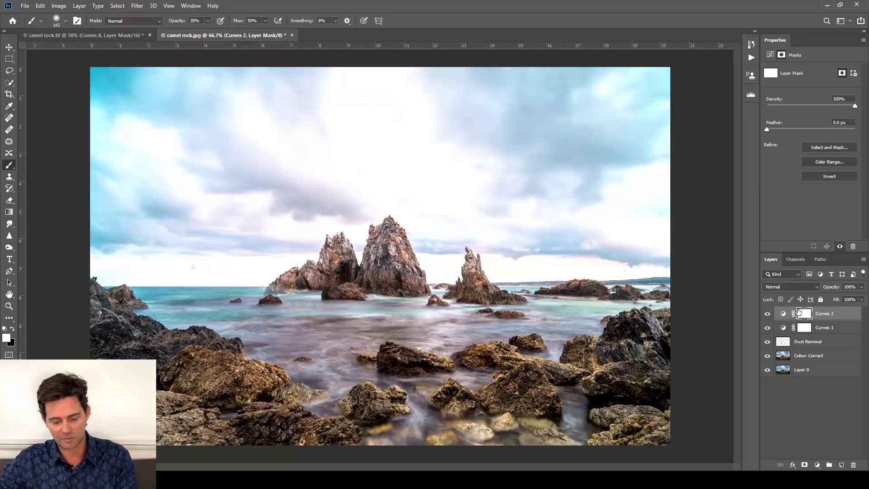
key(ctrl+i)
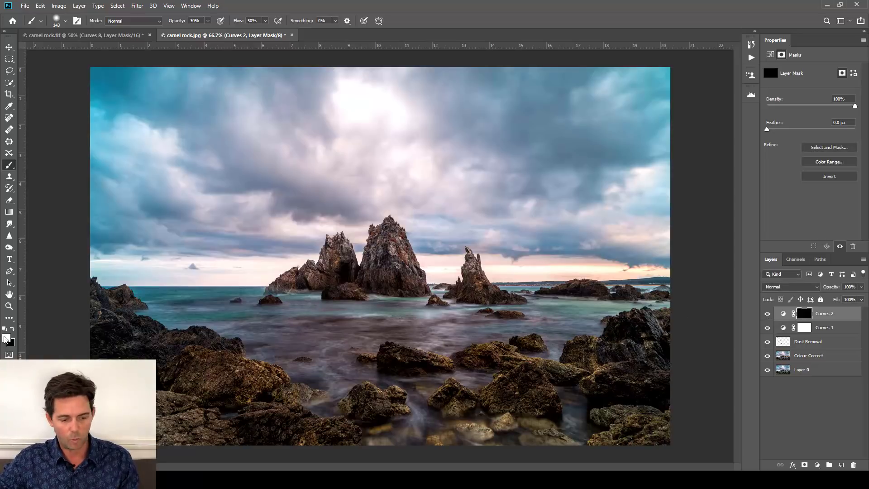
Set the brush to 600 px and paint white across the horizon on the Curves 2 mask.
key(bracketright)
key(bracketright)
key(bracketright)
key(bracketright)
key(bracketright)
key(bracketright)
key(bracketright)
key(bracketright)
key(bracketright)
key(bracketright)
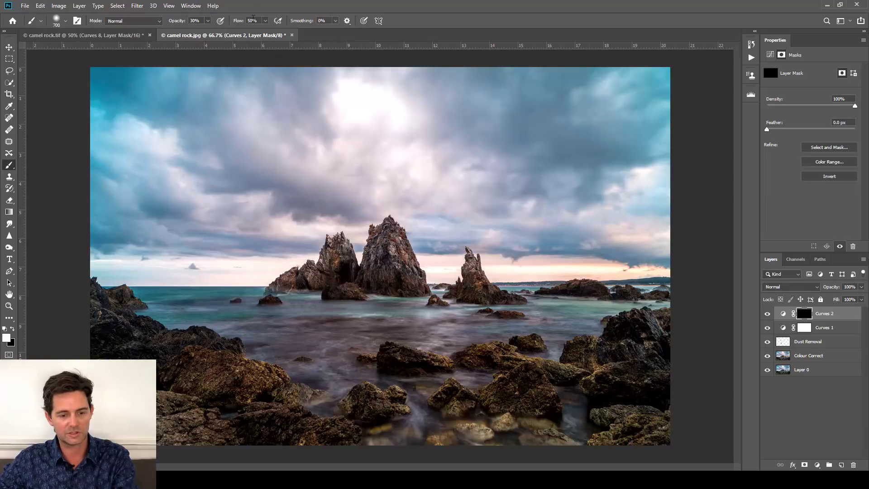
key(bracketleft)
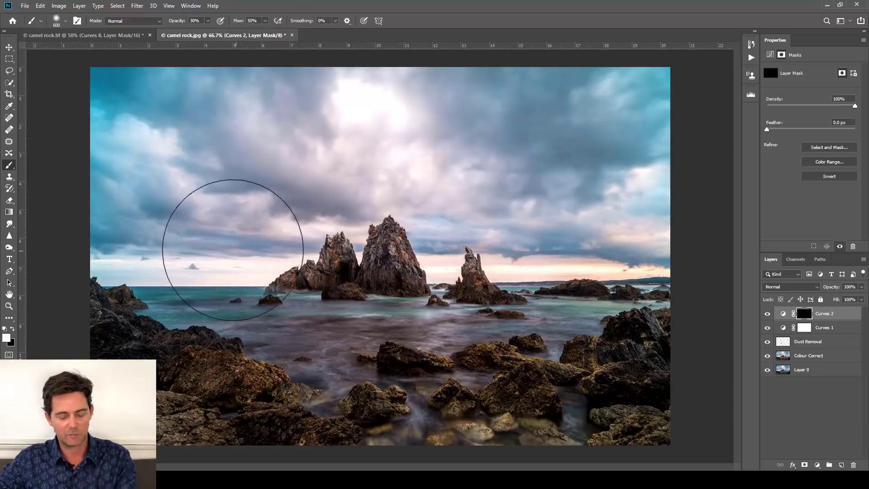
mouse_move(232, 249)
mouse_down()
mouse_move(634, 260)
mouse_move(147, 259)
mouse_move(162, 249)
mouse_move(478, 269)
mouse_move(589, 264)
mouse_move(579, 254)
mouse_move(442, 270)
mouse_move(156, 278)
mouse_move(135, 246)
mouse_move(159, 234)
mouse_move(473, 263)
mouse_move(679, 254)
mouse_move(481, 272)
mouse_move(106, 244)
mouse_up()
Toggle Curves 2 off and on to compare the horizon brightening.
click(768, 313)
click(768, 315)
click(768, 315)
click(768, 315)
click(768, 316)
click(767, 315)
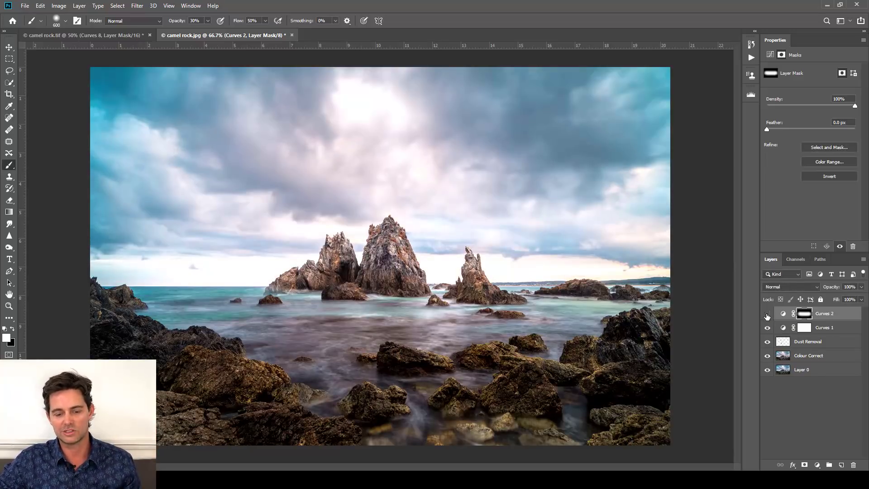
click(767, 315)
click(767, 315)
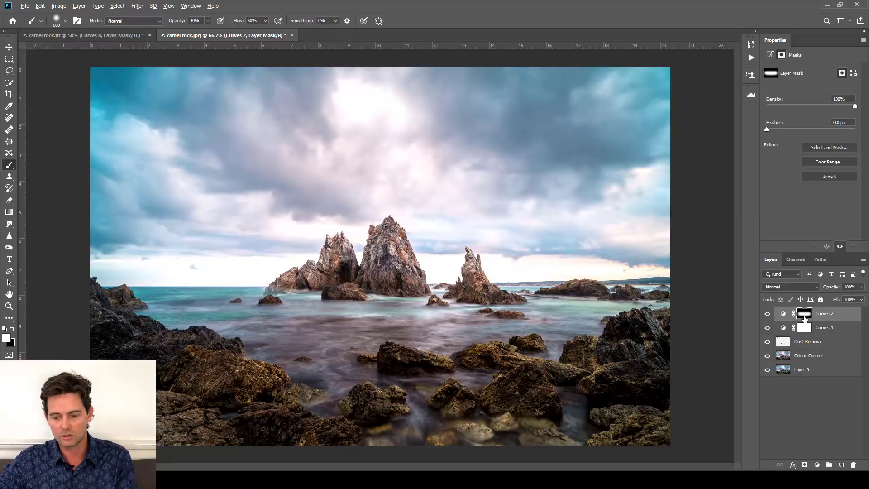
alt+click(805, 317)
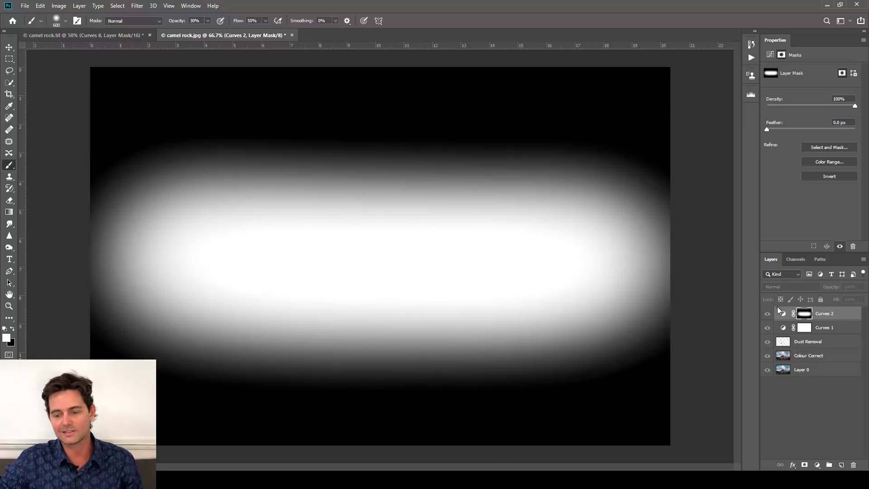
click(768, 317)
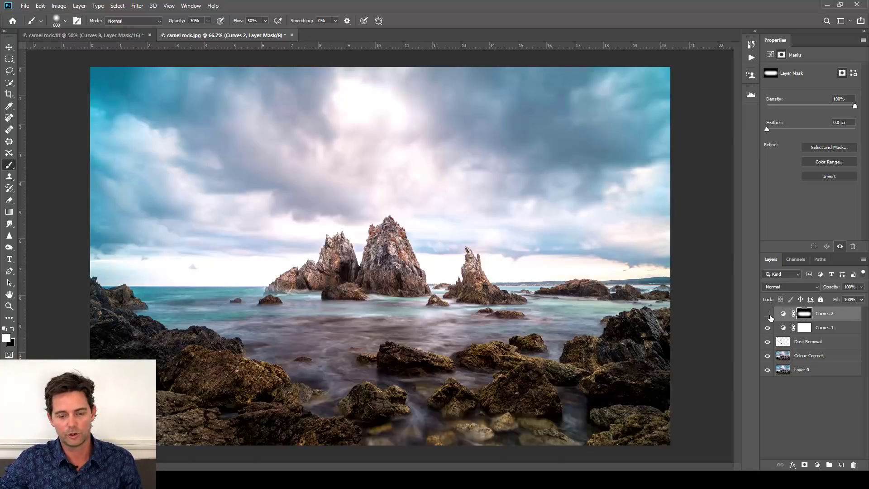
click(768, 317)
click(768, 316)
click(768, 316)
click(767, 317)
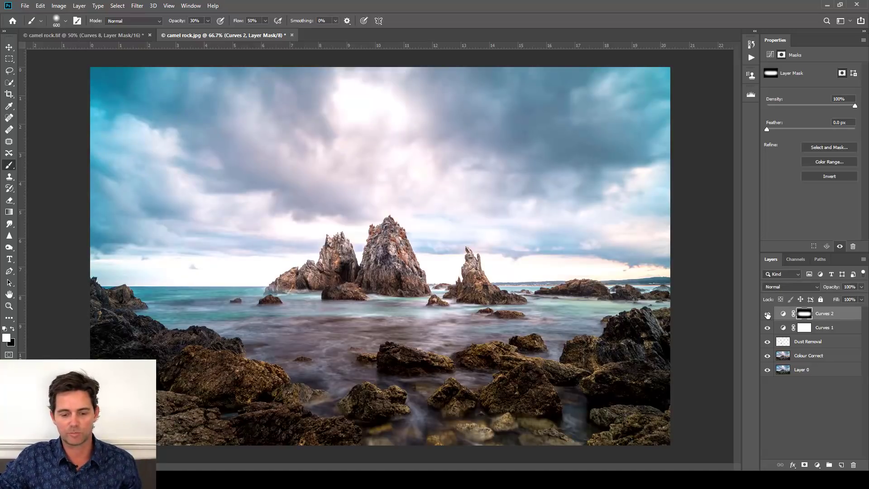
click(768, 314)
click(767, 314)
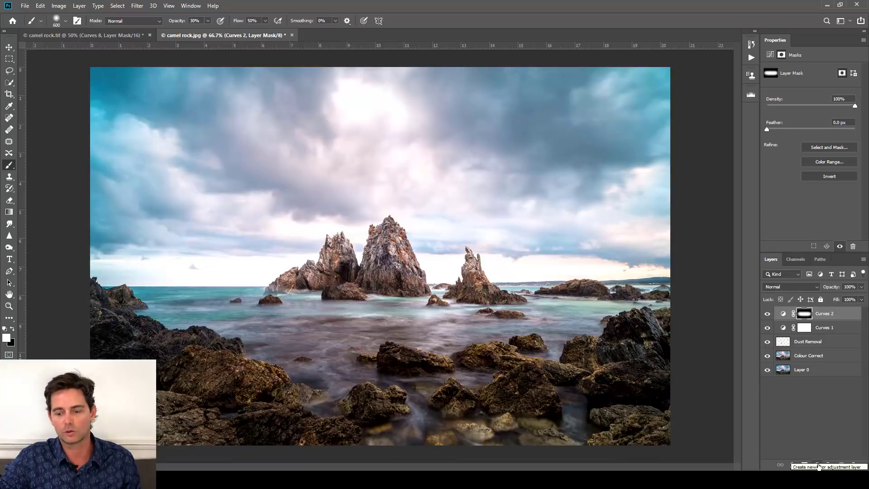
Add a Curves 3 layer and pull its midpoint down to Input 150, Output 93.
click(818, 465)
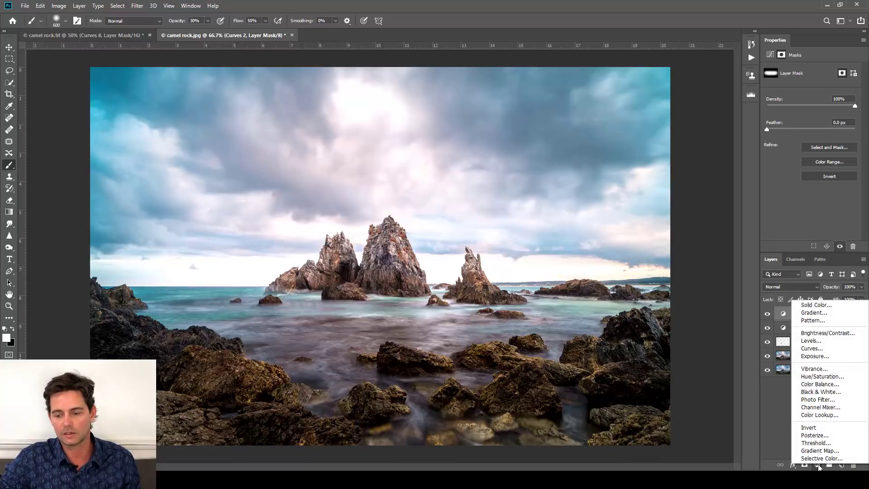
click(813, 348)
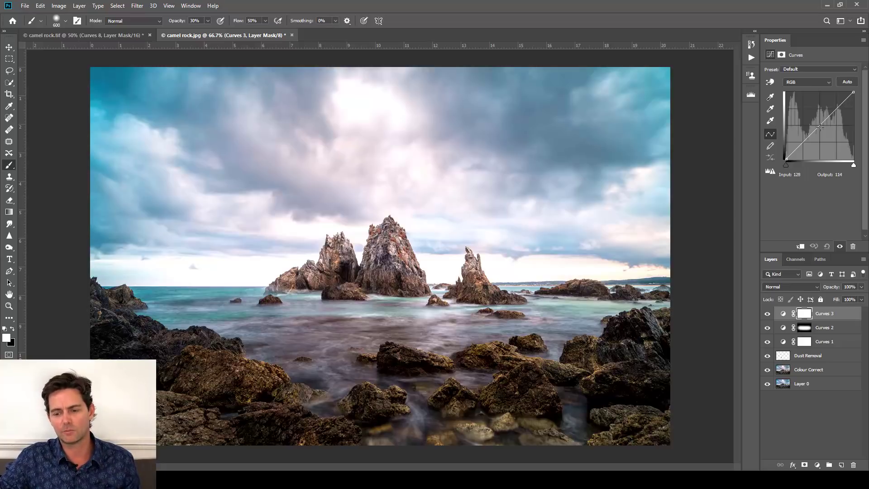
drag(820, 127, 825, 133)
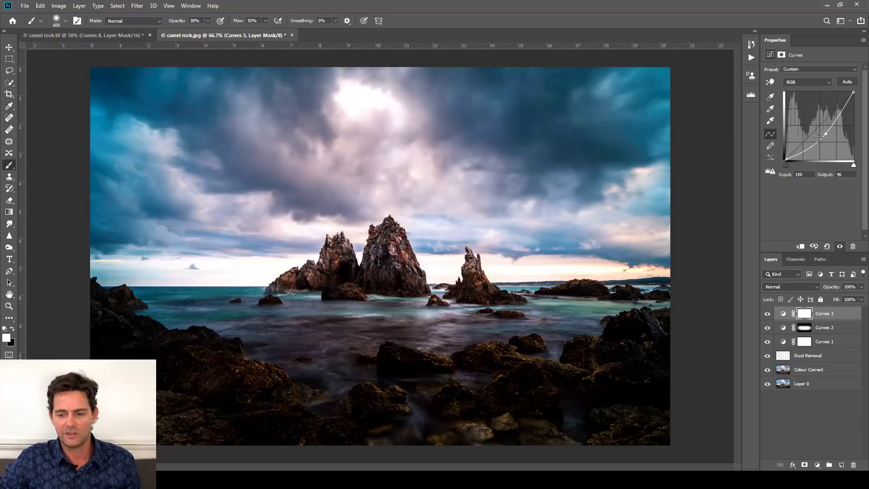
mouse_move(823, 133)
mouse_down()
mouse_move(834, 140)
mouse_move(825, 135)
mouse_up()
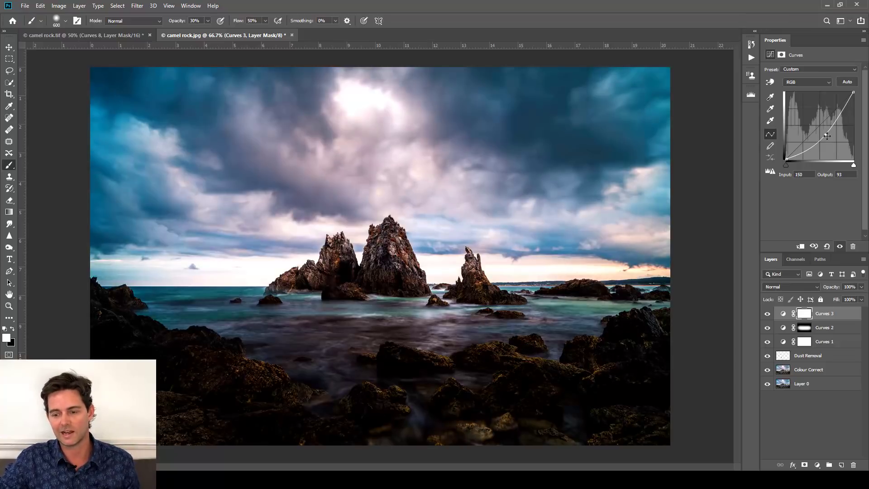
Straighten Curves 3's curve and lower its top point to Input 255, Output 60.
click(827, 247)
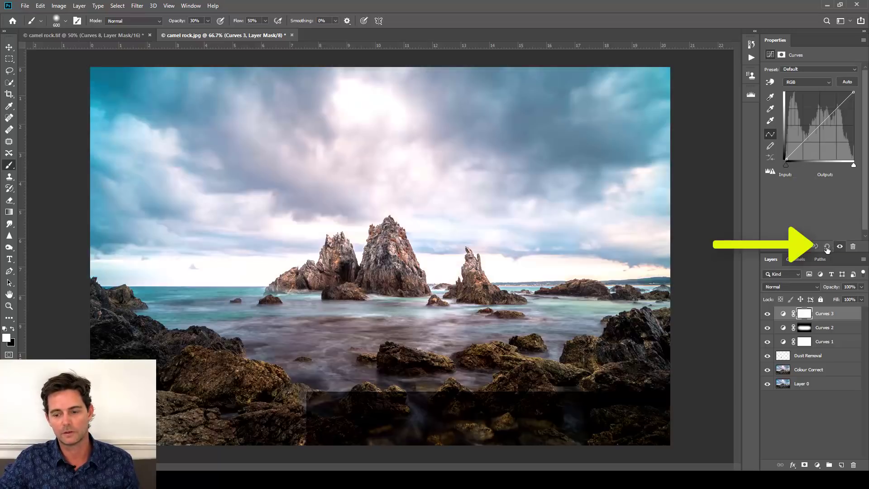
key(ctrl+z)
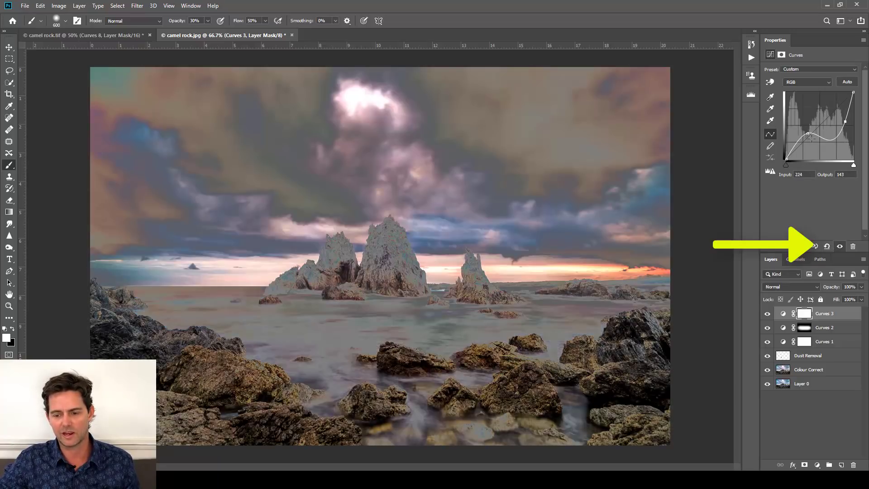
drag(809, 134, 779, 135)
key(Delete)
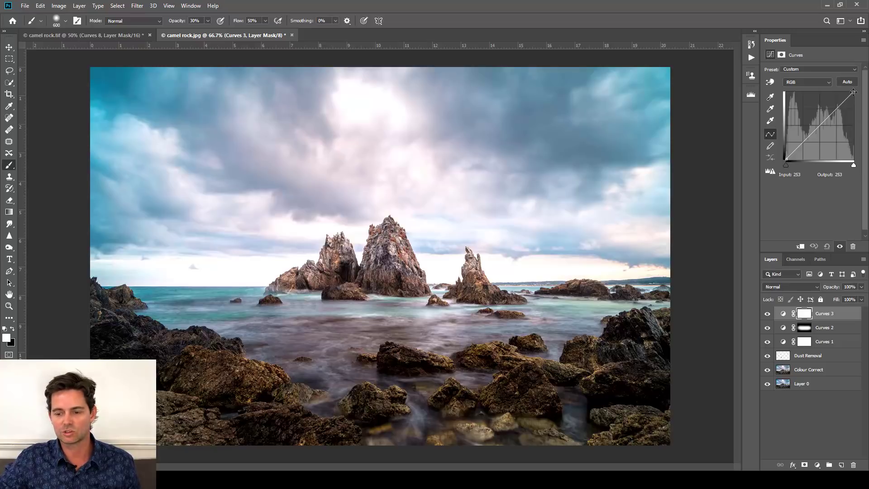
drag(854, 91, 861, 143)
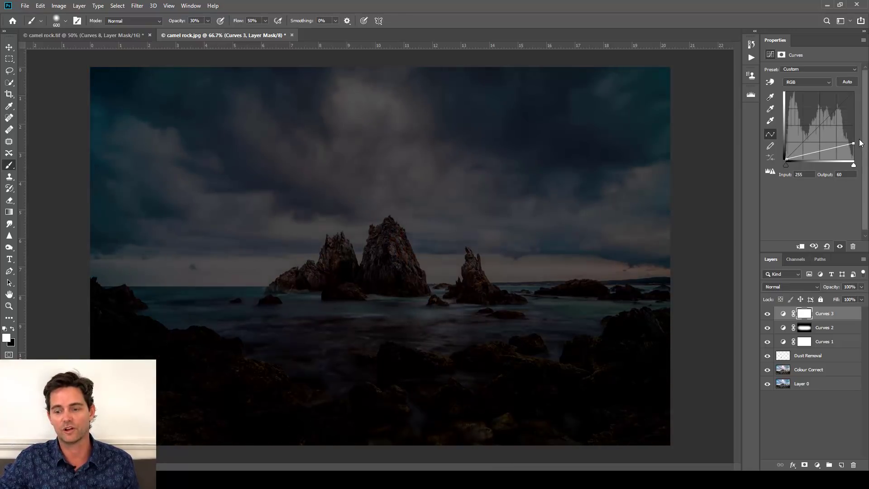
click(768, 314)
click(768, 315)
Compare Curves 3 on and off, then invert its mask to black to hide the darkening.
click(767, 315)
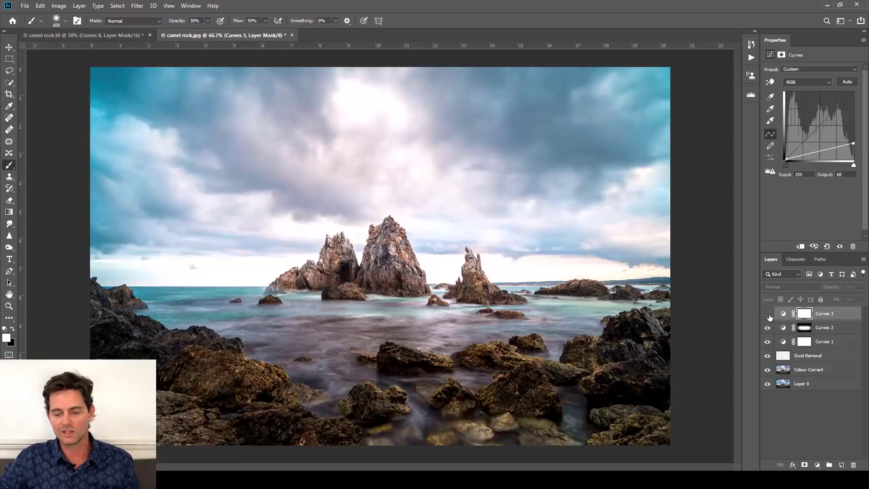
click(767, 314)
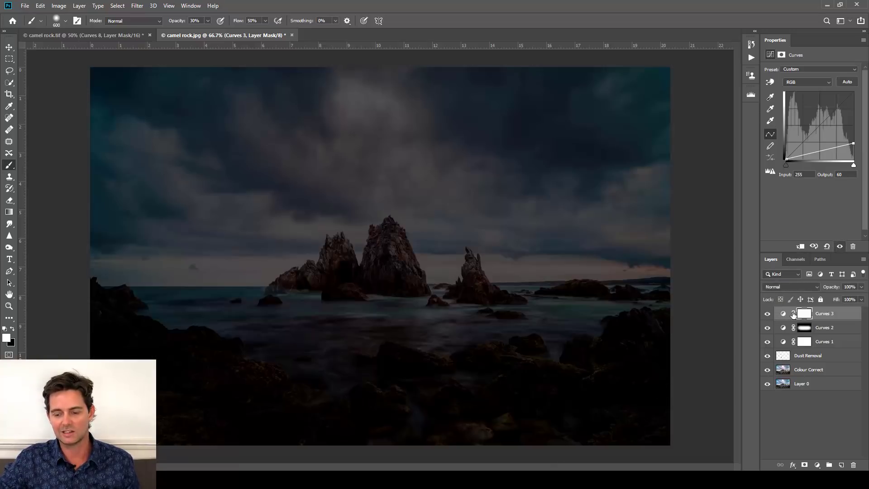
click(768, 316)
click(767, 315)
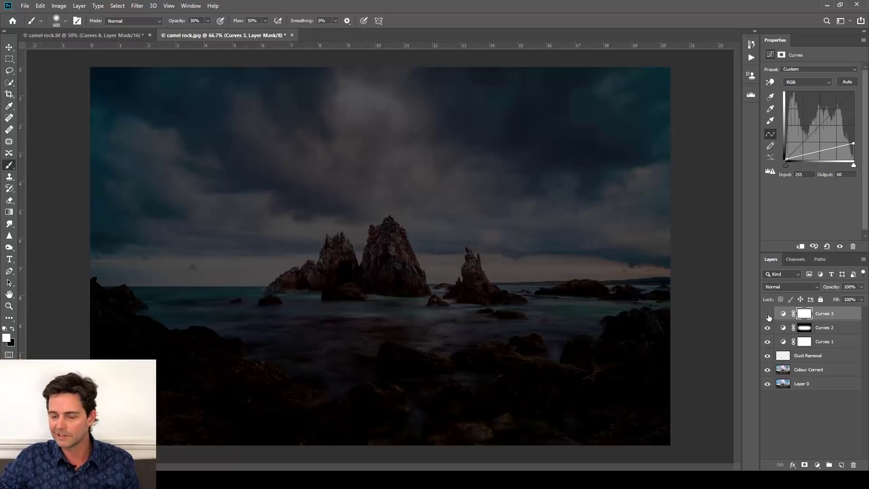
click(768, 315)
click(768, 314)
click(768, 315)
click(768, 314)
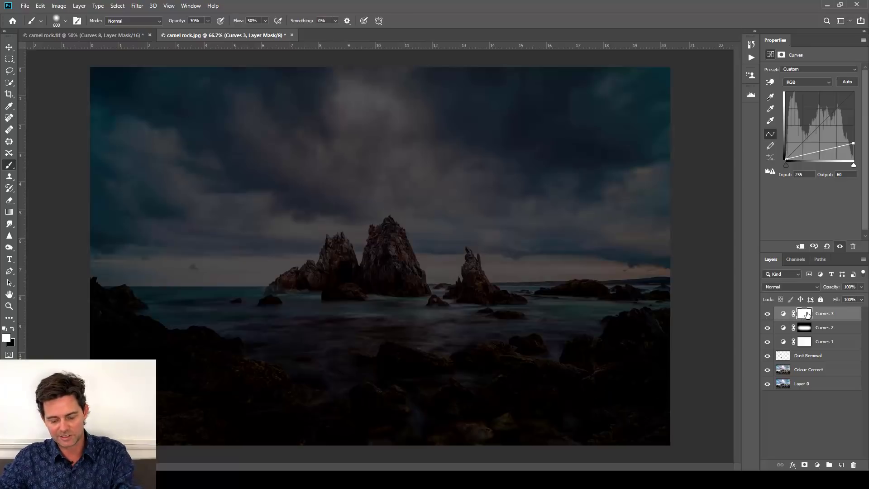
key(ctrl+i)
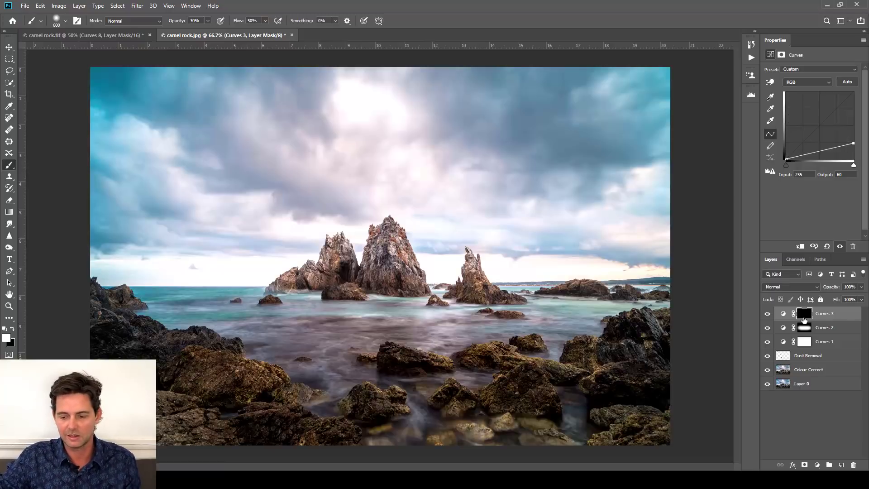
click(768, 315)
click(768, 314)
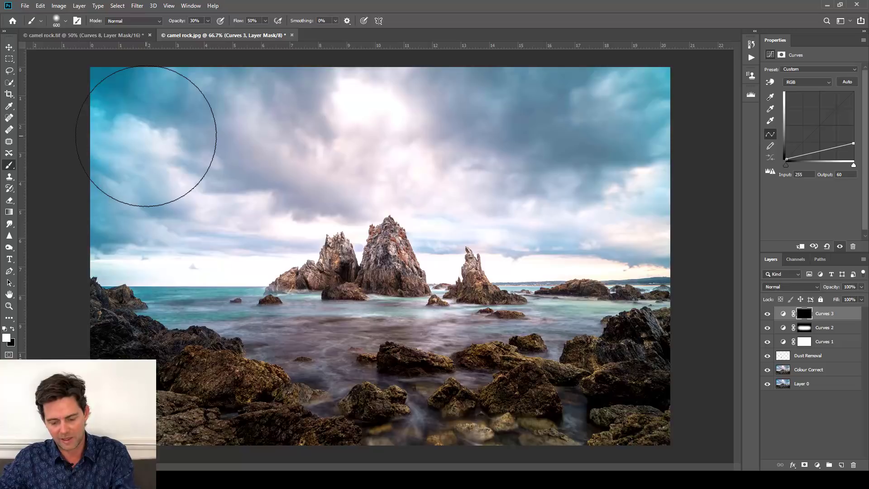
Zoom out and paint Curves 3 darkening over the upper sky, central clouds and upper-right corner.
key(ctrl+minus)
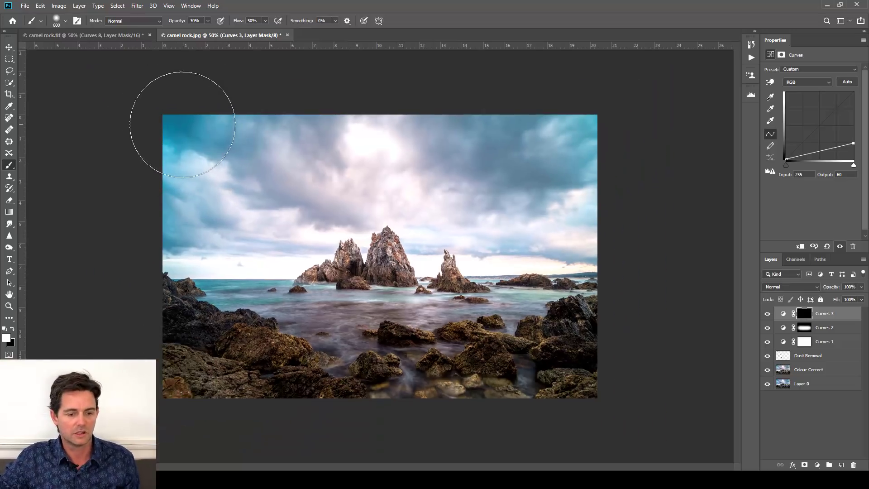
mouse_move(504, 106)
mouse_down()
mouse_move(117, 138)
mouse_move(200, 127)
mouse_move(158, 118)
mouse_move(155, 233)
mouse_move(258, 140)
mouse_move(131, 253)
mouse_up()
mouse_move(171, 146)
mouse_down()
mouse_move(642, 112)
mouse_move(596, 199)
mouse_move(617, 275)
mouse_move(556, 178)
mouse_move(594, 301)
mouse_move(555, 386)
mouse_move(200, 355)
mouse_move(171, 316)
mouse_move(267, 352)
mouse_move(199, 375)
mouse_move(388, 387)
mouse_move(463, 382)
mouse_up()
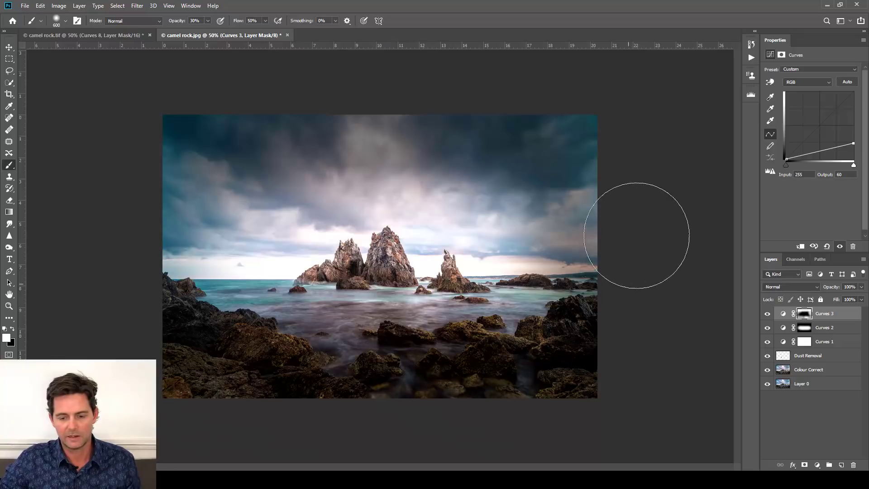
mouse_move(647, 186)
mouse_down()
mouse_move(528, 223)
mouse_move(427, 155)
mouse_up()
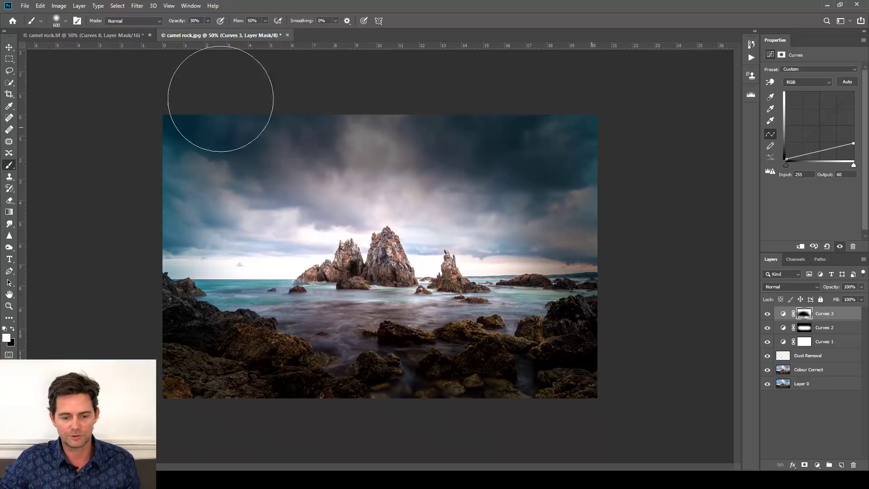
mouse_move(253, 151)
mouse_down()
mouse_move(165, 213)
mouse_move(159, 229)
mouse_move(300, 203)
mouse_move(499, 125)
mouse_up()
drag(634, 202, 471, 209)
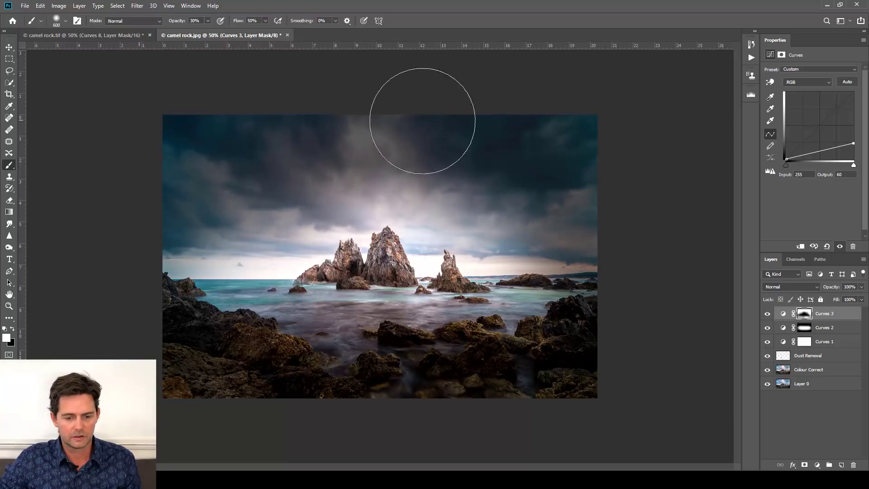
mouse_move(512, 120)
mouse_down()
mouse_move(160, 228)
mouse_move(233, 159)
mouse_up()
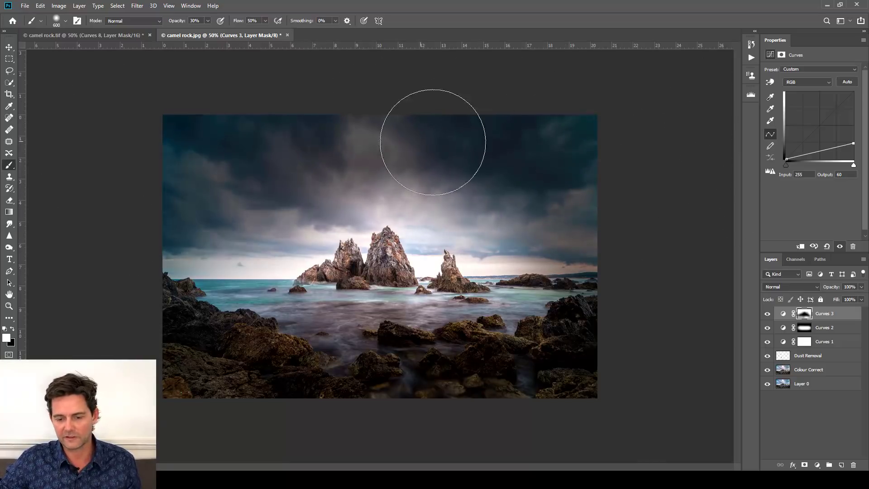
drag(506, 214, 736, 227)
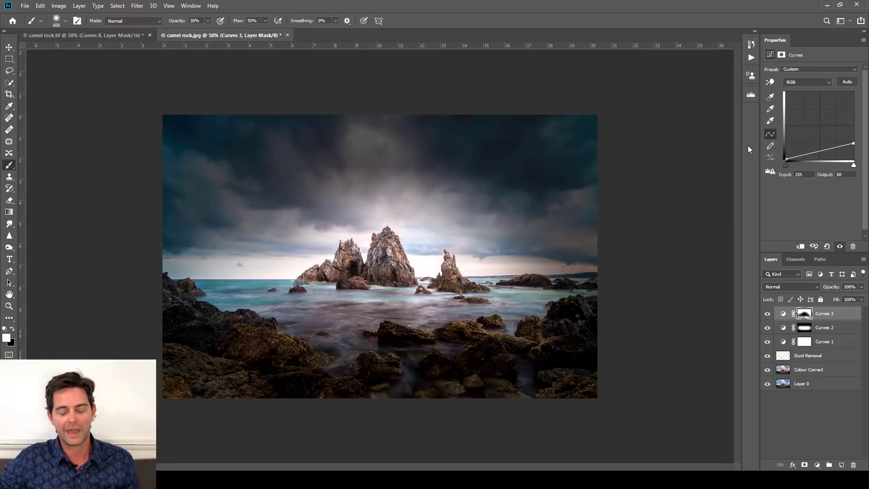
Paint black on the Curves 3 mask to brighten the sky right of the central rocks.
click(767, 313)
click(767, 314)
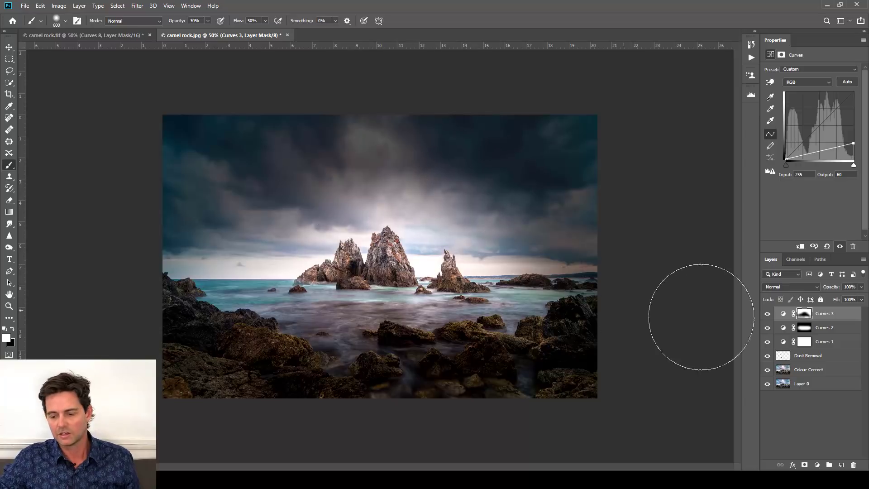
click(769, 316)
click(768, 316)
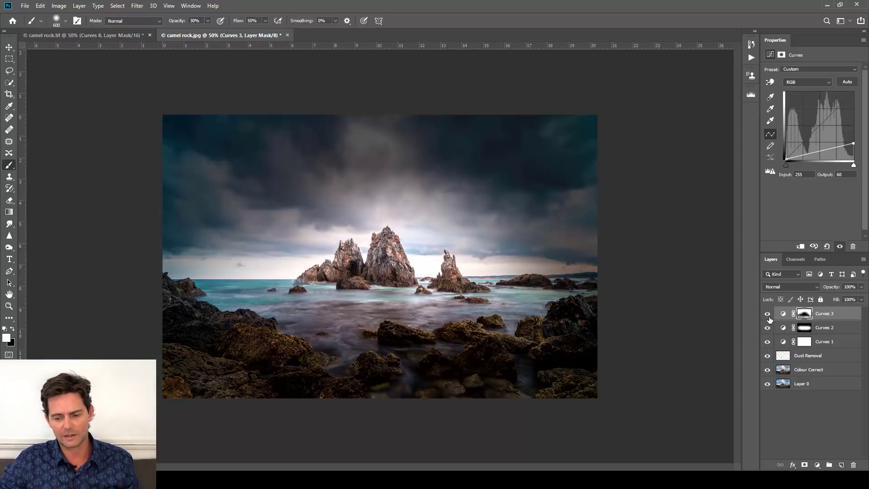
click(768, 315)
click(768, 316)
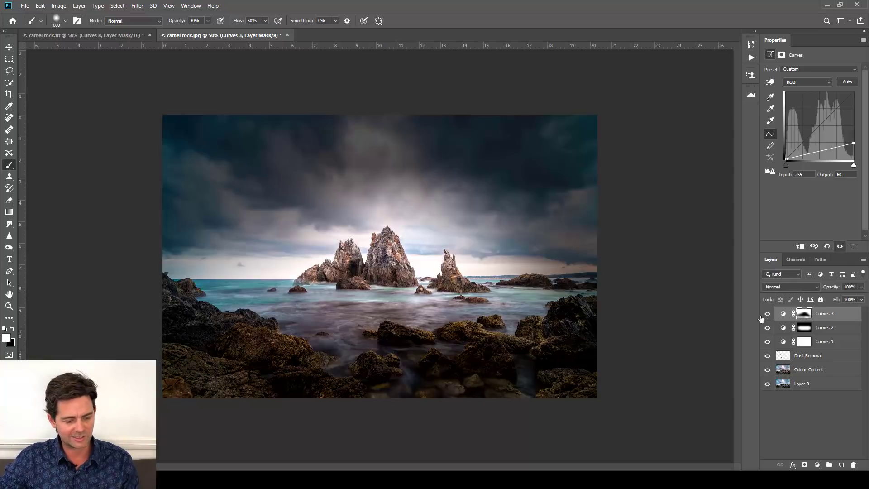
click(13, 330)
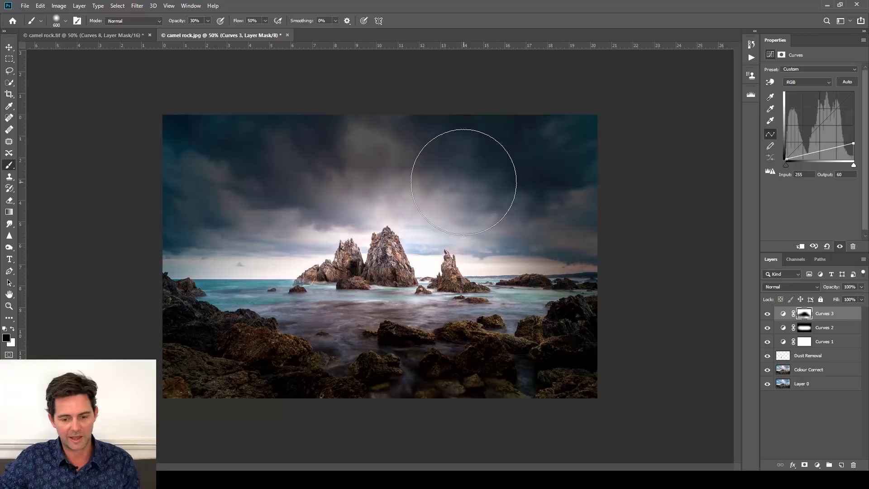
mouse_move(464, 182)
mouse_down()
mouse_move(468, 170)
mouse_move(483, 178)
mouse_move(411, 231)
mouse_move(487, 177)
mouse_move(481, 170)
mouse_move(379, 264)
mouse_move(460, 203)
mouse_up()
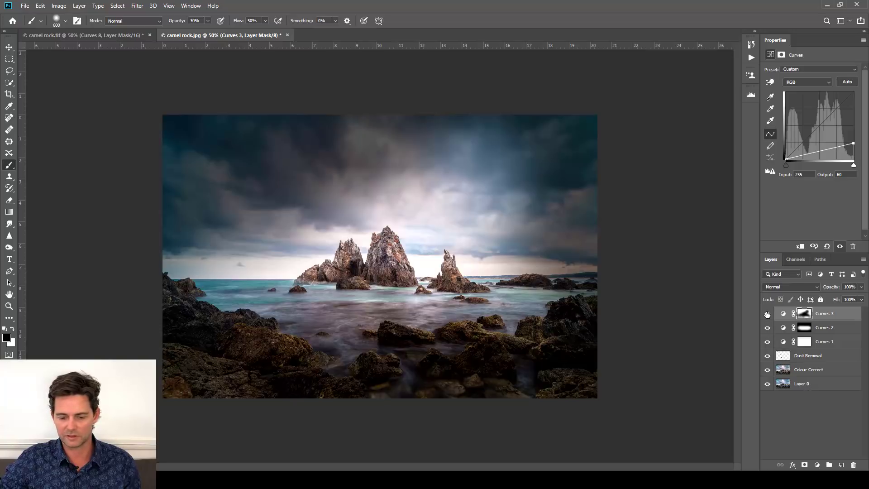
click(767, 329)
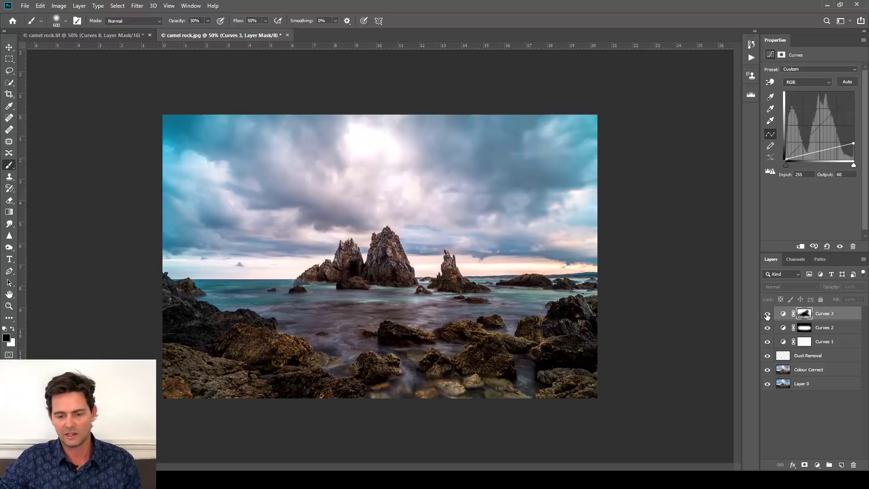
click(767, 315)
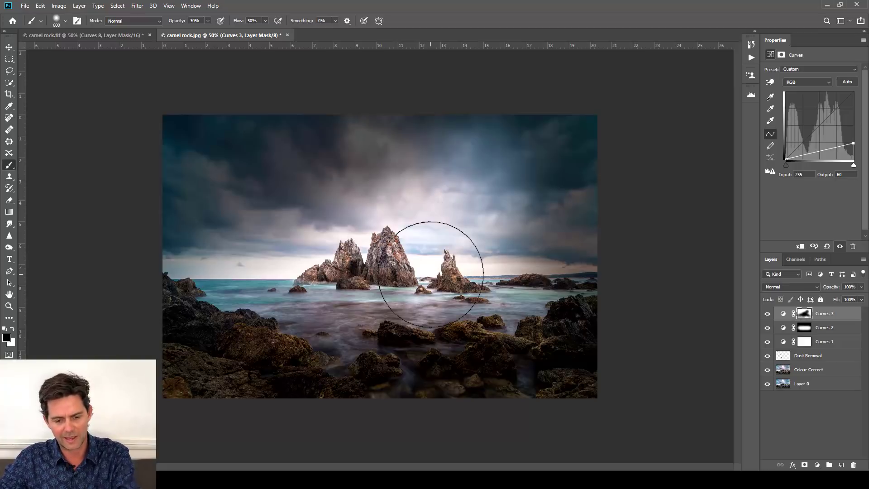
Zoom to 100% on the rocks and shrink the brush to size 175.
key(ctrl+plus)
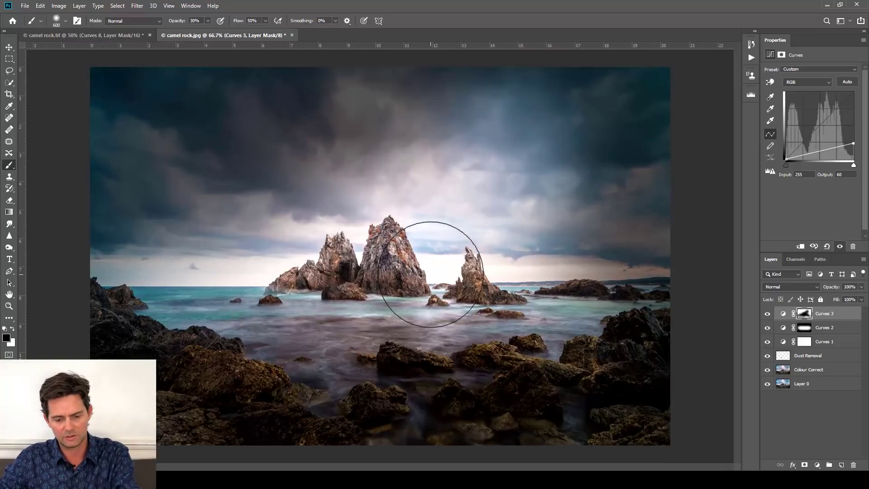
key(ctrl+plus)
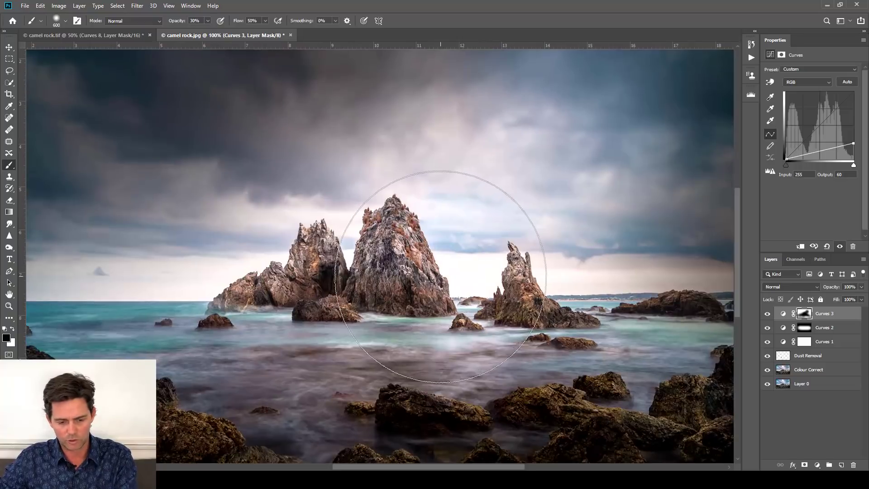
key(bracketleft)
key(bracketleft)
key(bracketleft)
key(bracketleft)
key(bracketleft)
key(bracketleft)
key(bracketleft)
key(bracketleft)
key(bracketleft)
key(bracketleft)
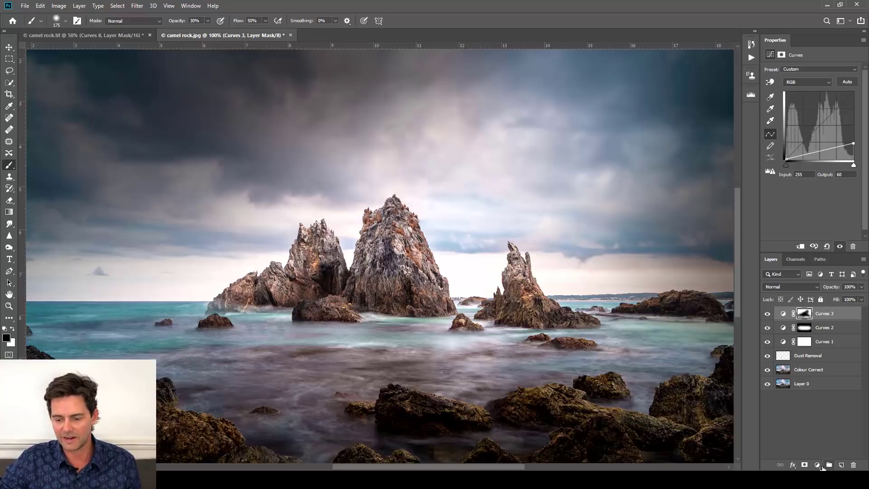
Add Curves 4 raised to Input 112, Output 155, invert its mask to black, and set white as foreground.
click(817, 465)
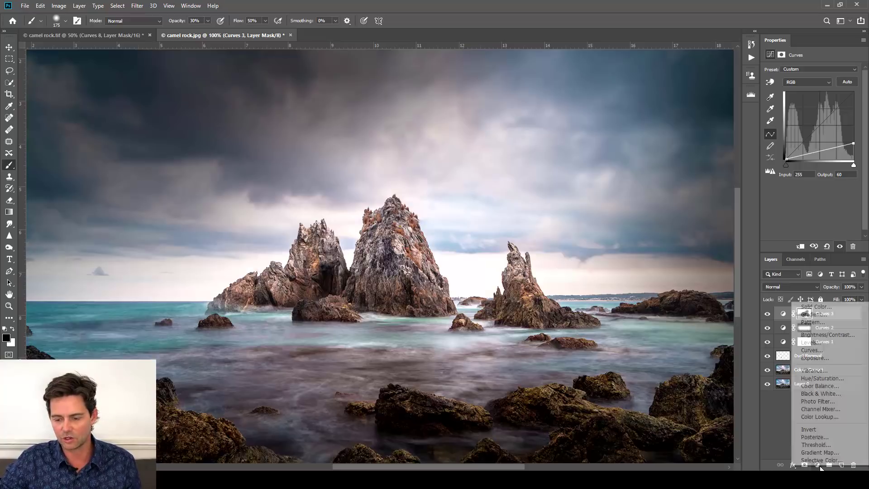
click(811, 351)
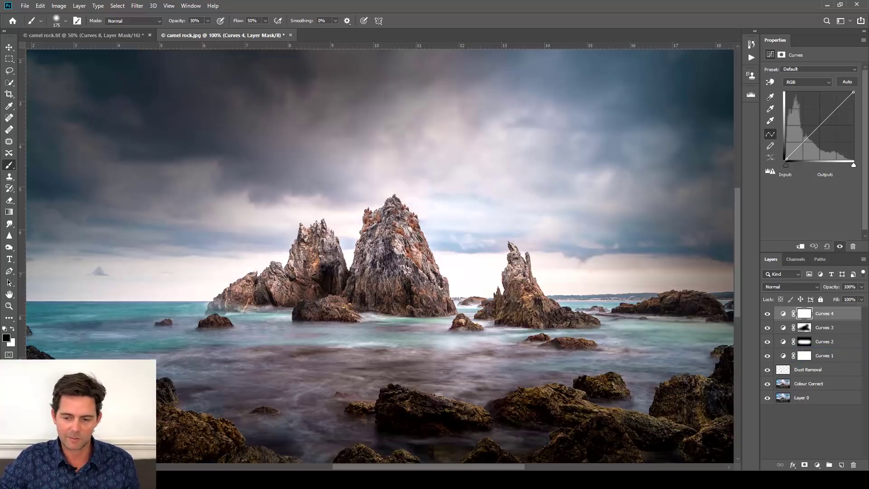
drag(821, 124, 816, 119)
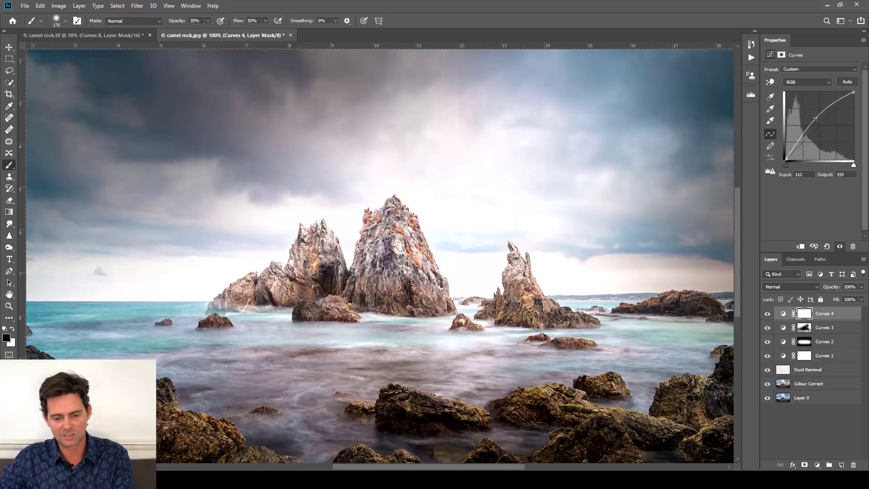
key(ctrl+i)
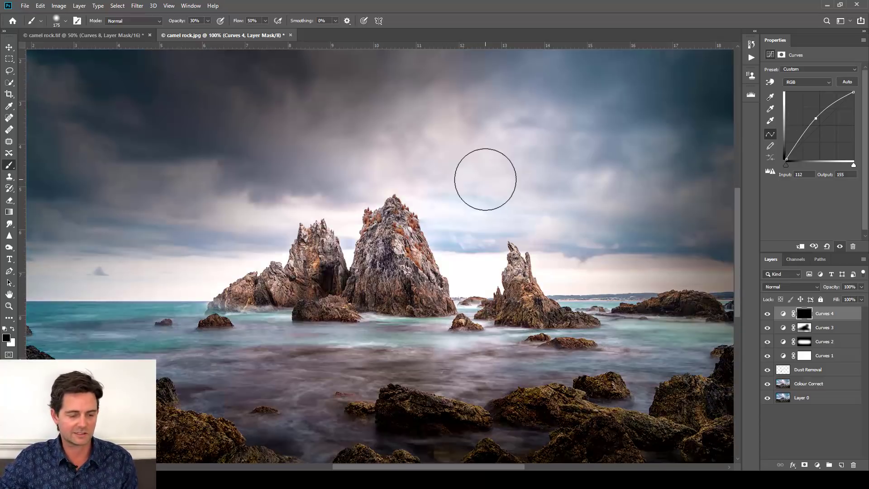
click(13, 329)
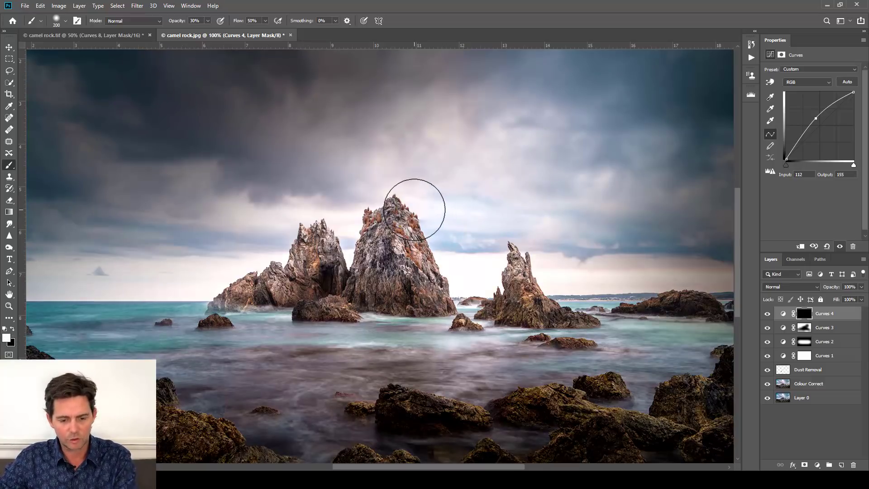
Paint Curves 4 brightening into the sky beside the central peak, right-hand rock and left side.
key(bracketleft)
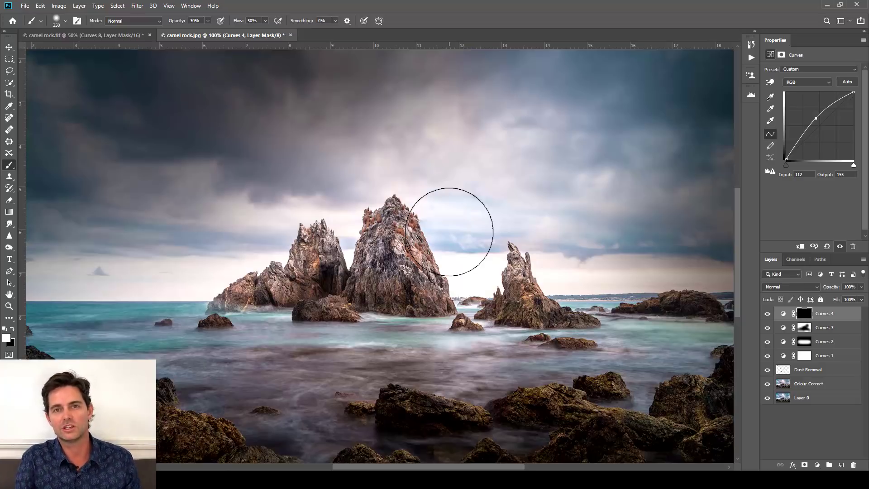
mouse_move(449, 232)
mouse_down()
mouse_move(423, 175)
mouse_move(436, 229)
mouse_move(417, 217)
mouse_move(437, 198)
mouse_move(433, 218)
mouse_move(461, 281)
mouse_move(422, 200)
mouse_move(425, 179)
mouse_move(459, 288)
mouse_move(423, 159)
mouse_up()
drag(564, 78, 740, 103)
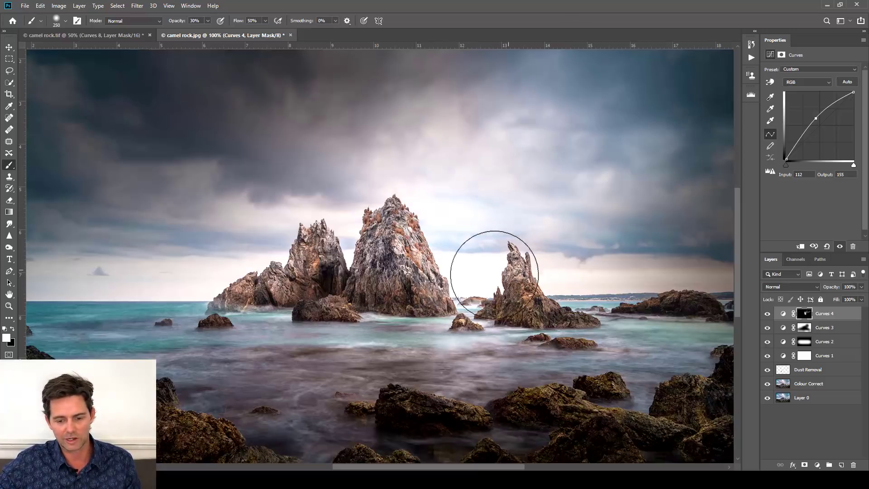
mouse_move(553, 267)
mouse_down()
mouse_move(514, 204)
mouse_move(642, 174)
mouse_move(698, 203)
mouse_up()
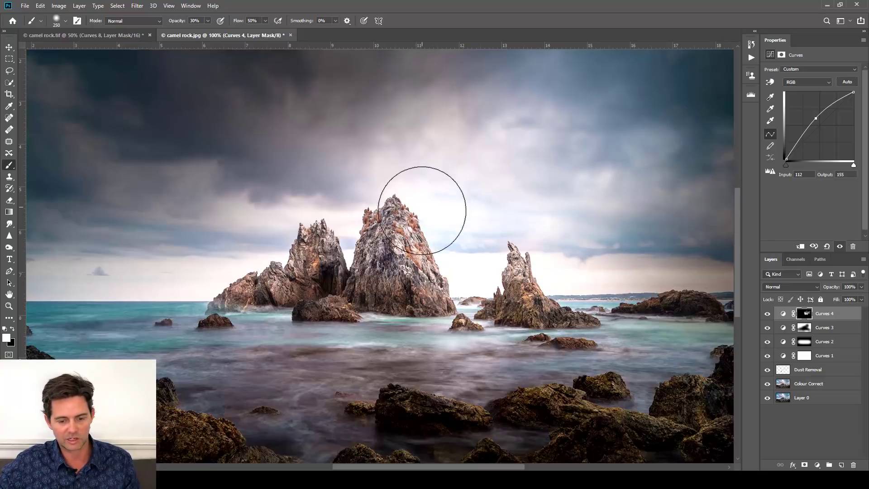
mouse_move(423, 235)
mouse_down()
mouse_move(442, 240)
mouse_move(620, 185)
mouse_move(473, 229)
mouse_move(714, 184)
mouse_up()
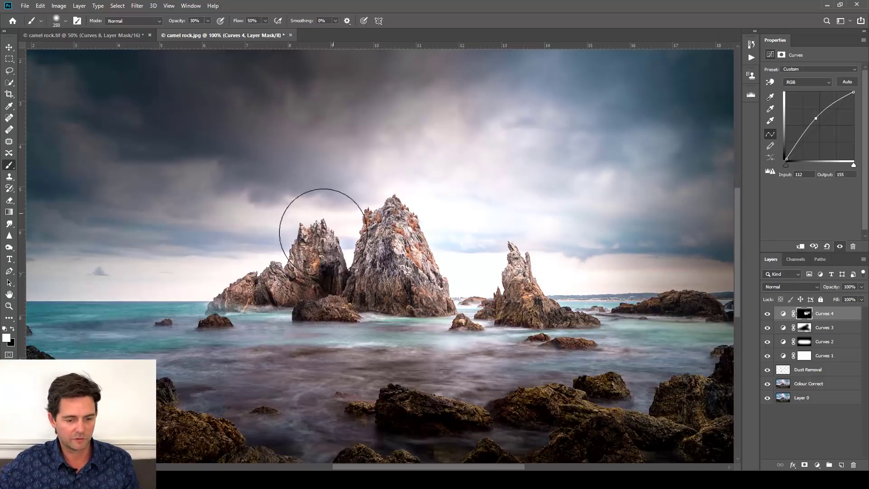
key(bracketleft)
key(bracketleft)
key(bracketleft)
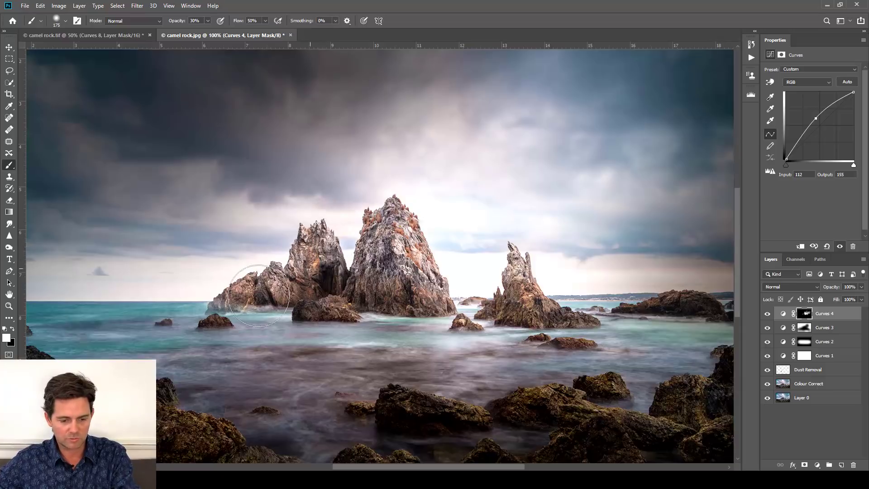
drag(101, 227, 111, 247)
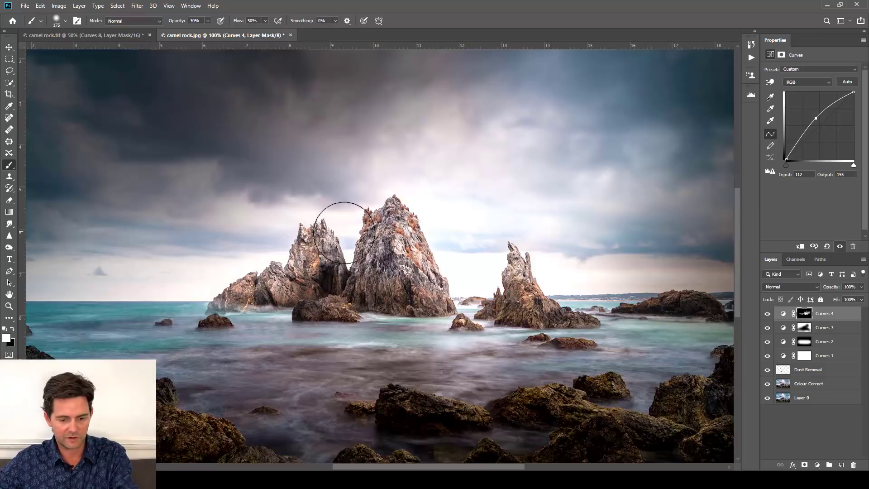
key(bracketright)
key(bracketright)
key(bracketright)
click(767, 313)
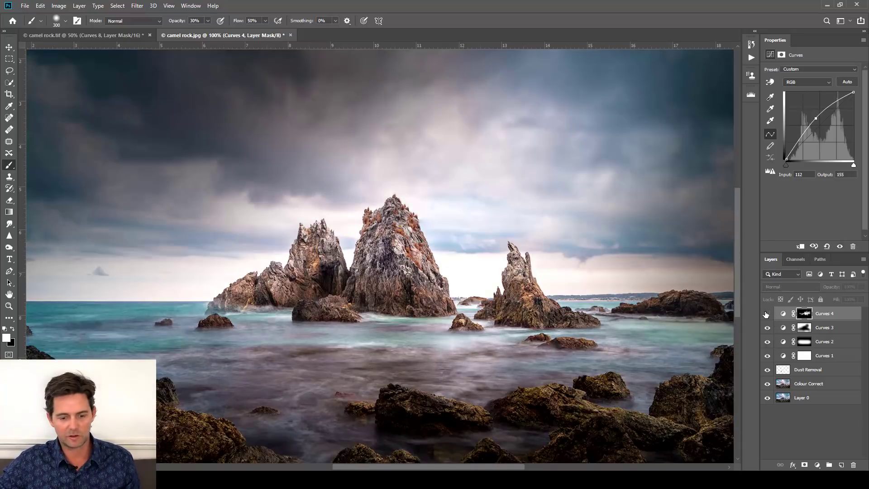
click(767, 314)
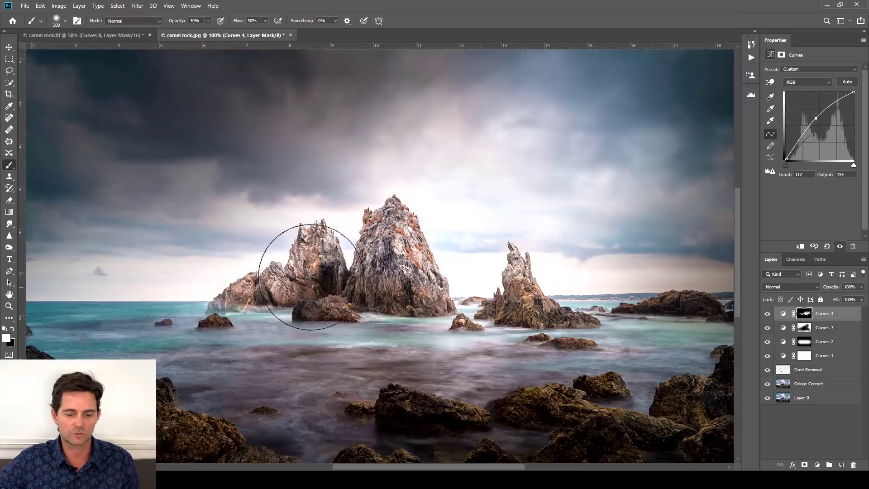
click(767, 314)
click(768, 315)
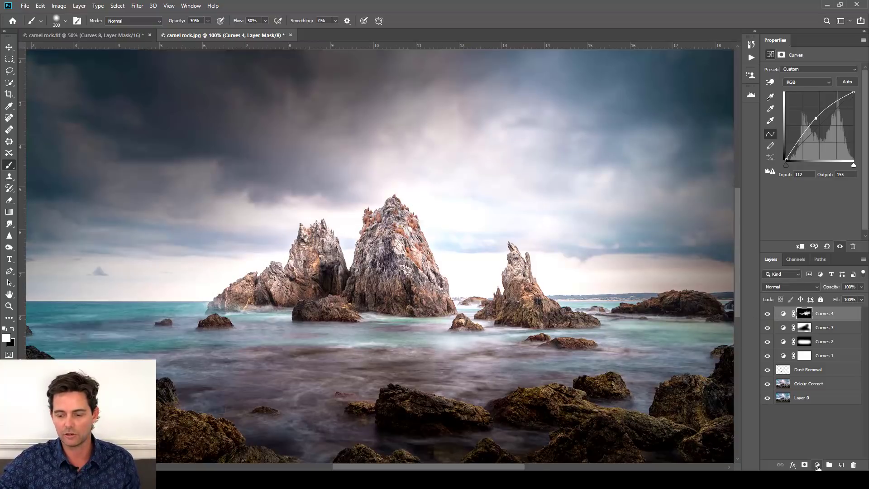
Add Curves 5 darkening to Input 157, Output 99, invert its mask, and paint it onto the right-hand rock.
click(818, 466)
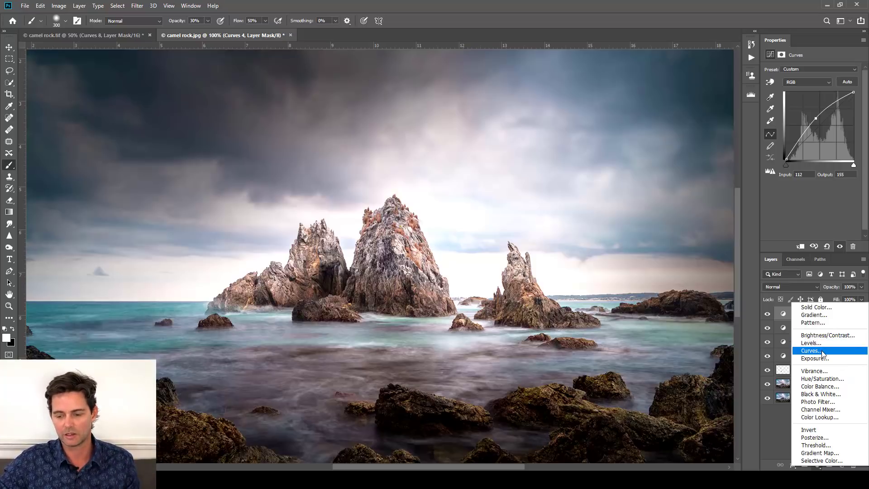
click(823, 351)
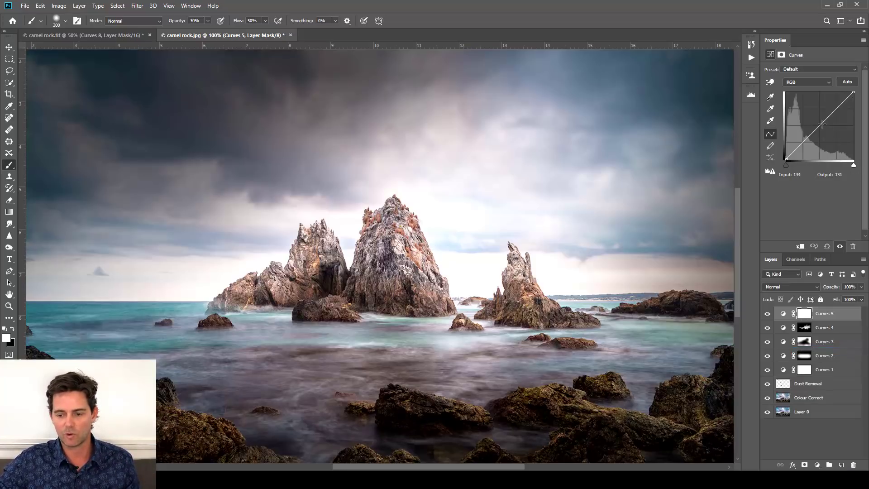
drag(822, 124, 828, 133)
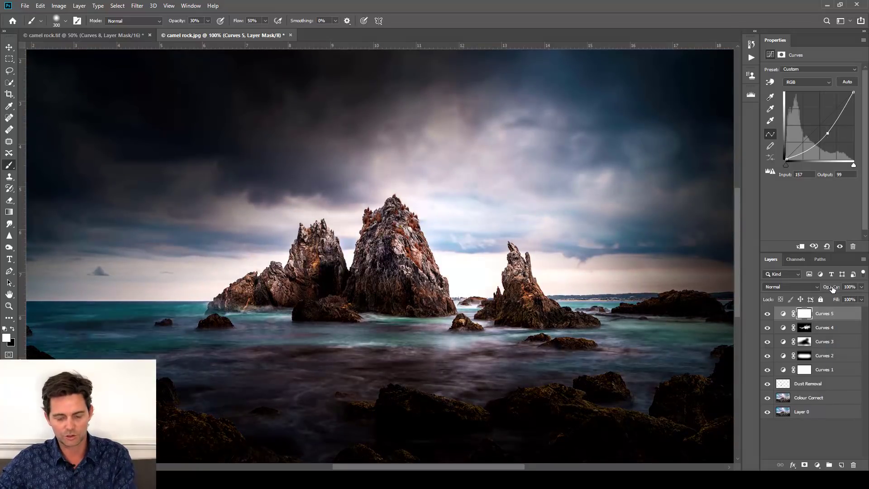
key(ctrl+i)
key(bracketleft)
key(bracketleft)
key(bracketleft)
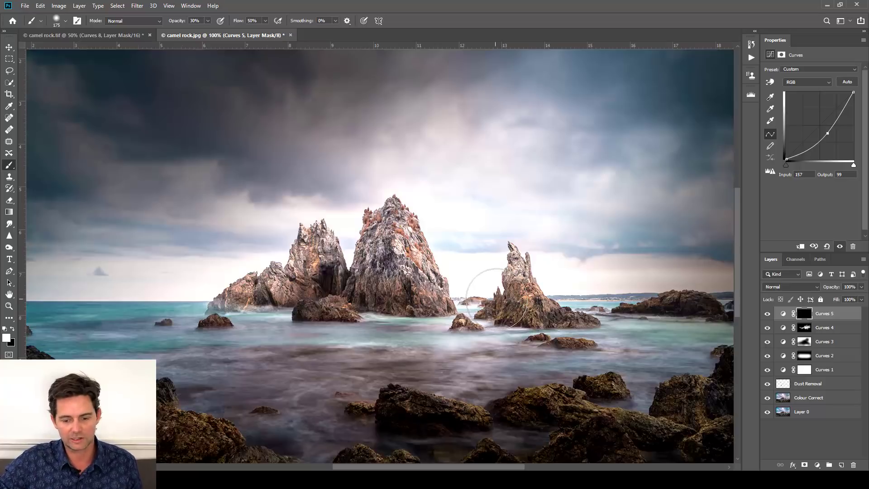
mouse_move(498, 301)
mouse_down()
mouse_move(500, 252)
mouse_move(498, 275)
mouse_move(491, 262)
mouse_move(358, 233)
mouse_move(378, 209)
mouse_move(379, 225)
mouse_move(330, 272)
mouse_move(308, 285)
mouse_move(288, 279)
mouse_move(357, 214)
mouse_up()
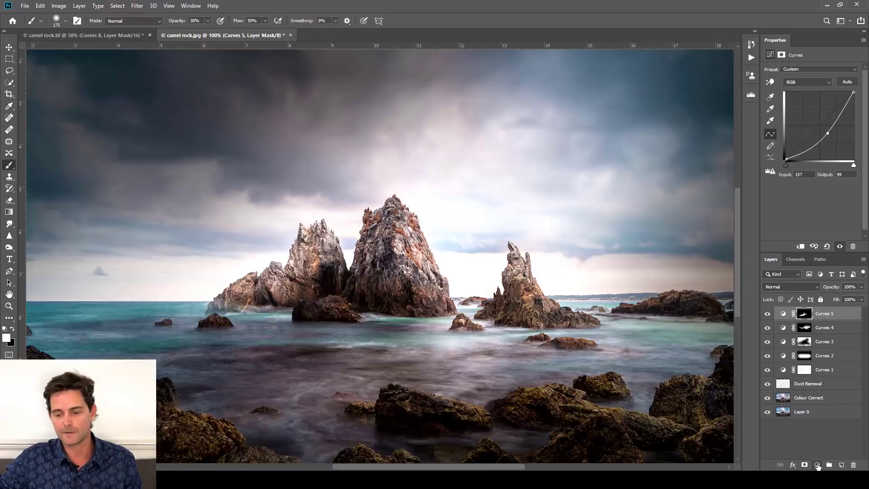
Add Curves 6 with a lowered shadow point and an upper point raised to Input 190, Output 217.
click(817, 466)
click(815, 348)
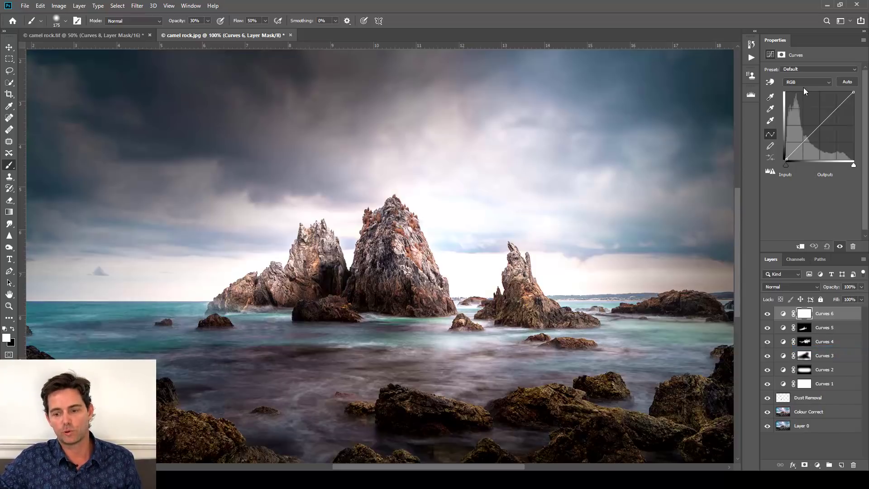
click(803, 143)
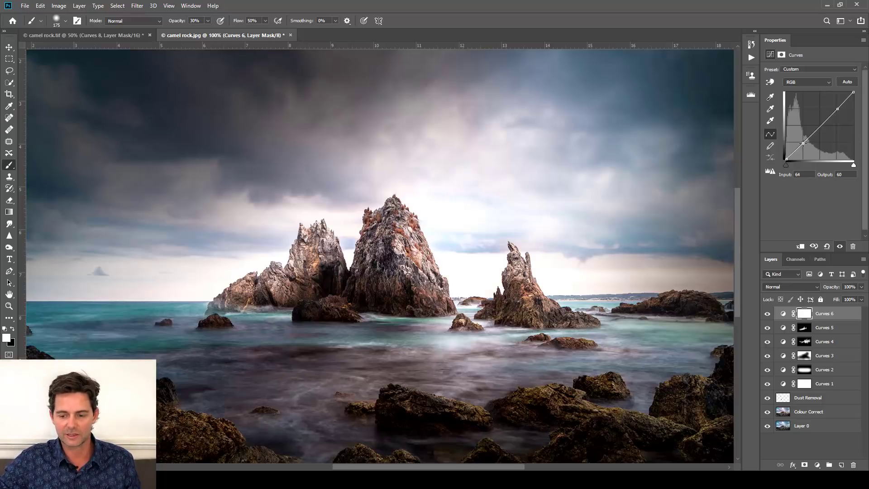
drag(803, 143, 804, 144)
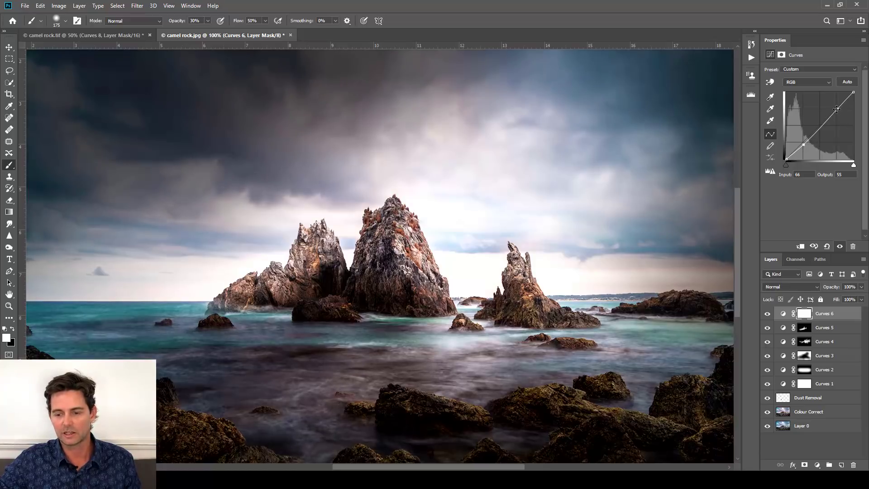
drag(837, 107, 836, 102)
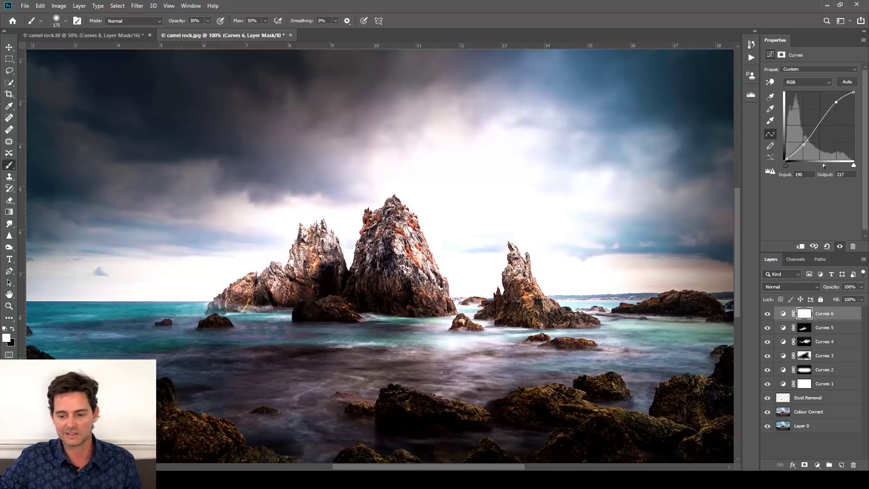
Toggle Curves 6 visibility repeatedly to compare the contrast boost, leaving it visible.
click(768, 315)
click(768, 314)
click(768, 315)
click(767, 314)
click(768, 314)
click(768, 314)
click(767, 315)
click(767, 314)
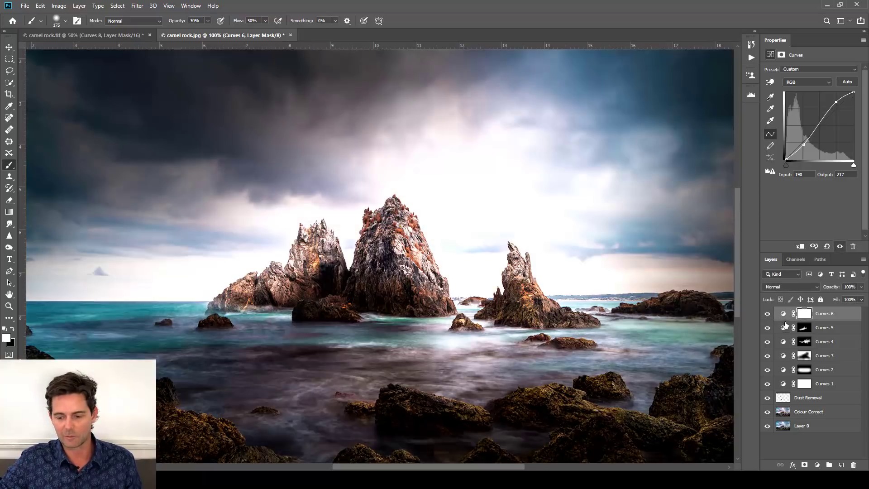
Invert the Curves 6 mask to black, hiding the contrast boost.
click(805, 315)
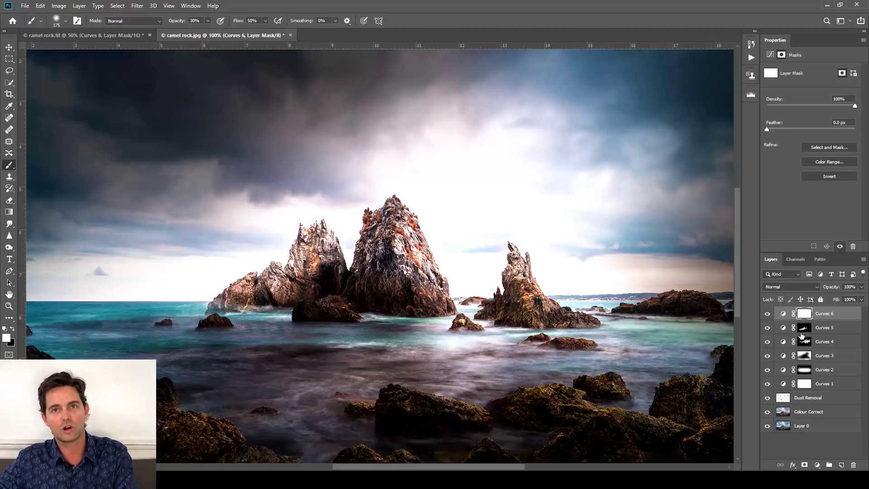
key(ctrl+i)
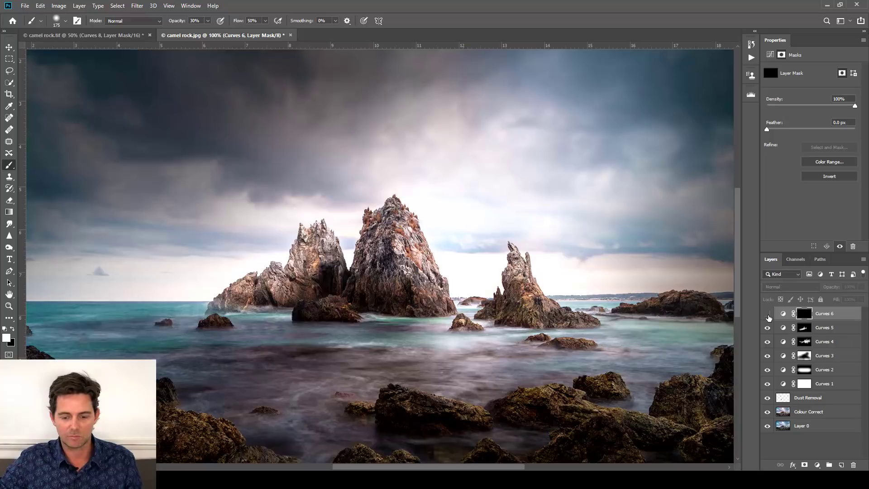
key(ctrl+i)
key(ctrl+i)
key(ctrl+i)
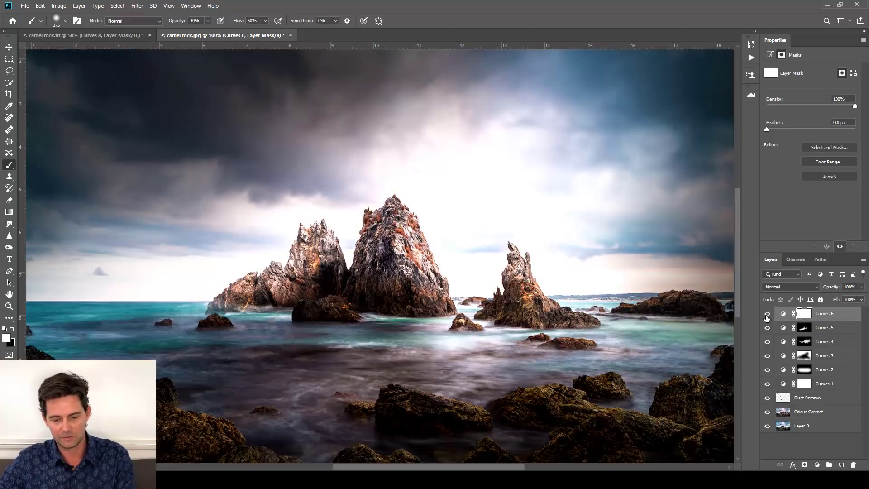
key(ctrl+i)
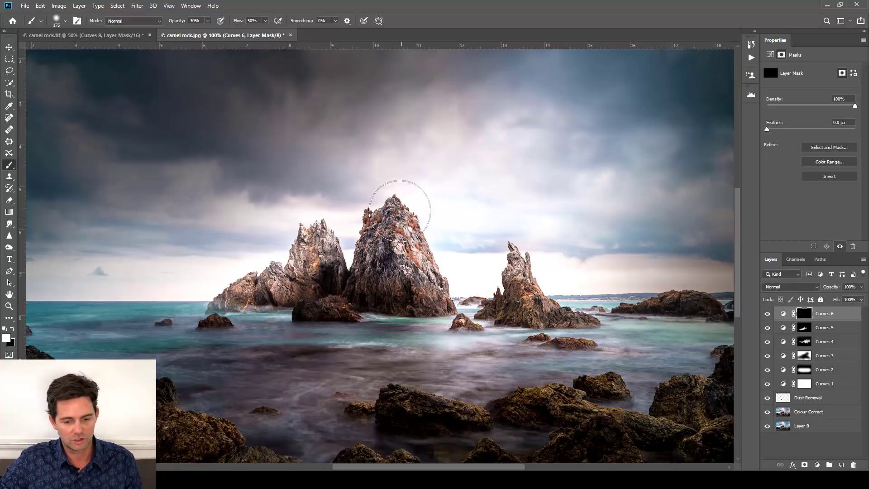
Paint the contrast boost onto the tall rock's peak and the left rock, then compare and zoom out.
drag(398, 202, 404, 218)
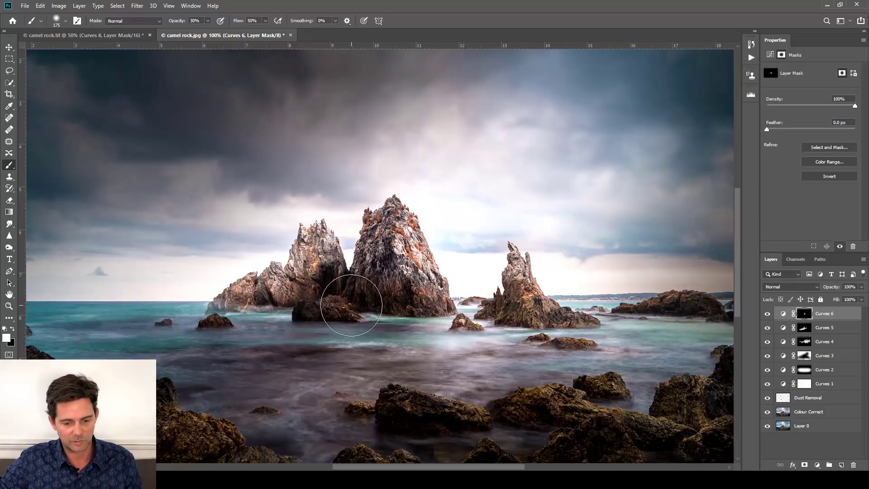
drag(322, 272, 319, 251)
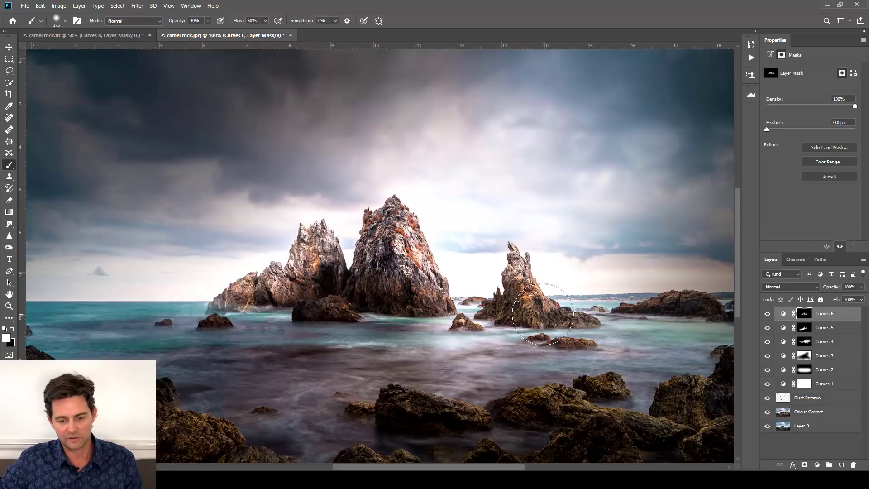
key(bracketright)
key(bracketright)
key(bracketright)
key(bracketright)
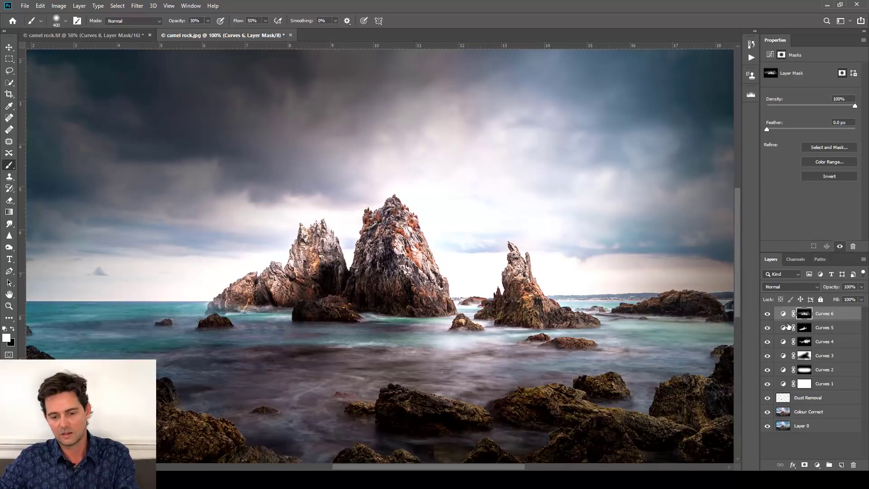
click(767, 314)
click(767, 315)
click(768, 314)
click(767, 315)
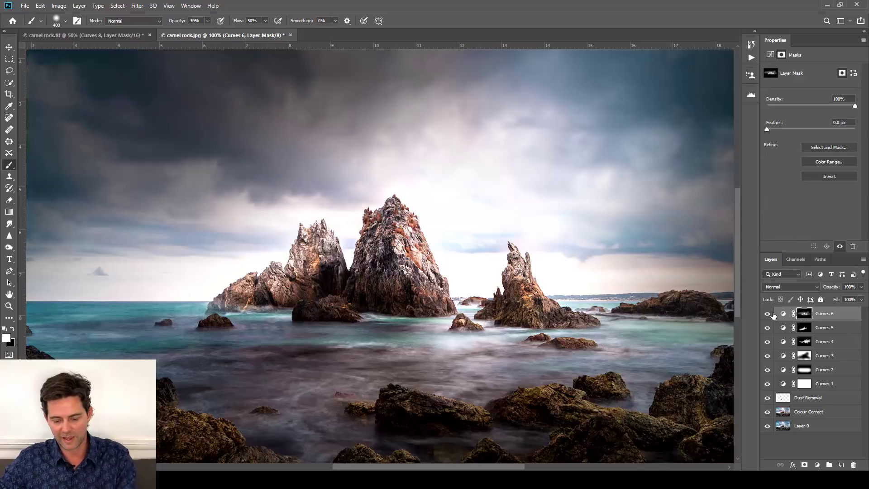
key(ctrl+minus)
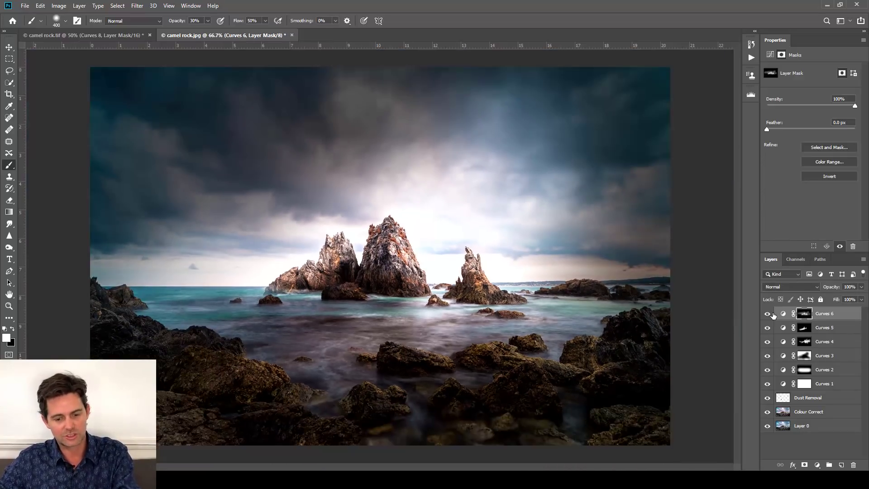
Add Curves 7 darkening the image to Input 148, Output 115, and compare it on and off.
click(817, 465)
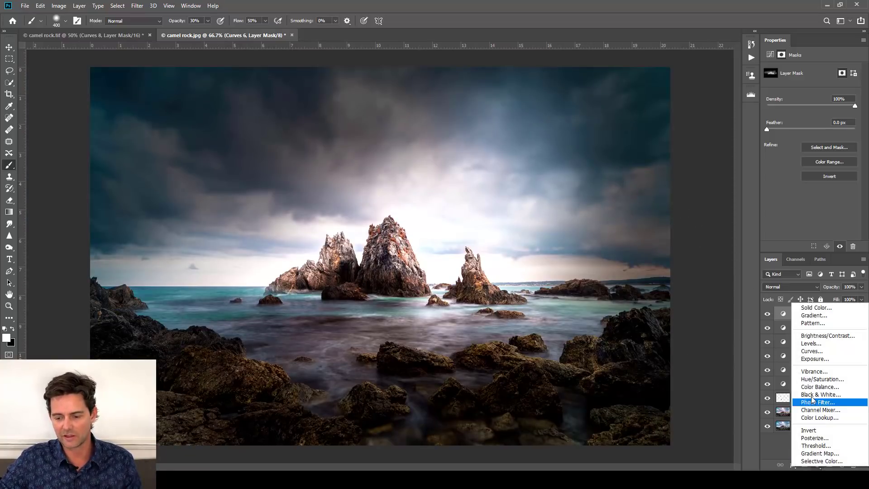
click(812, 352)
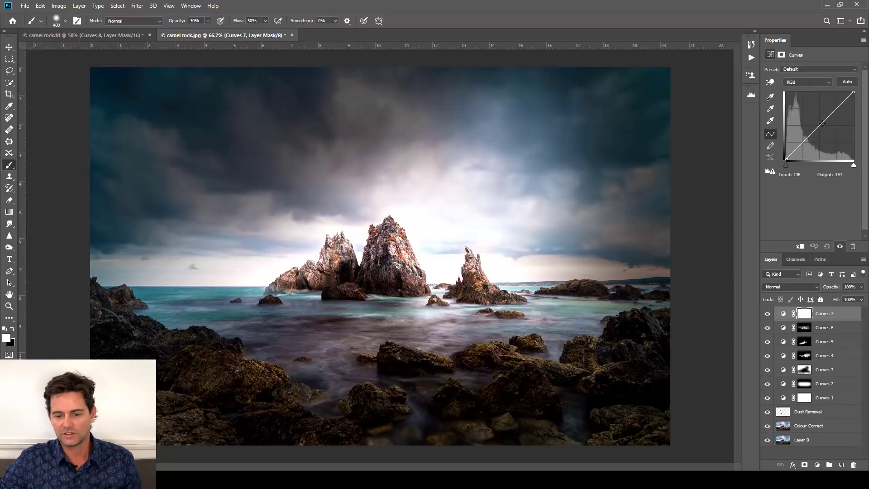
drag(823, 122, 825, 129)
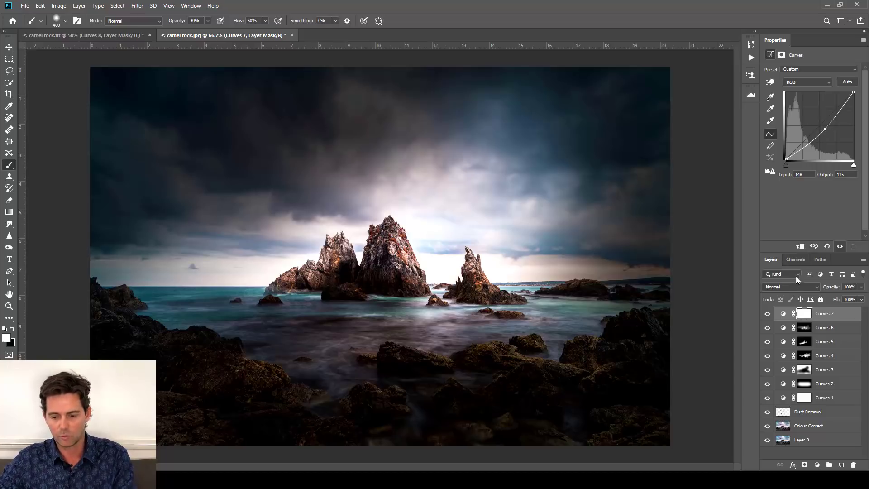
click(769, 313)
click(768, 314)
click(768, 314)
click(769, 313)
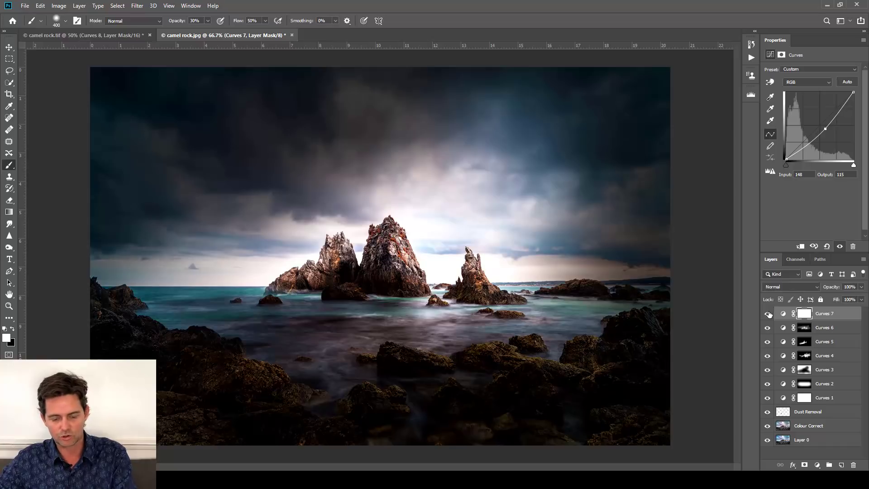
Invert the Curves 7 mask to black and paint the darkening around the sky edges with a large brush.
key(ctrl+i)
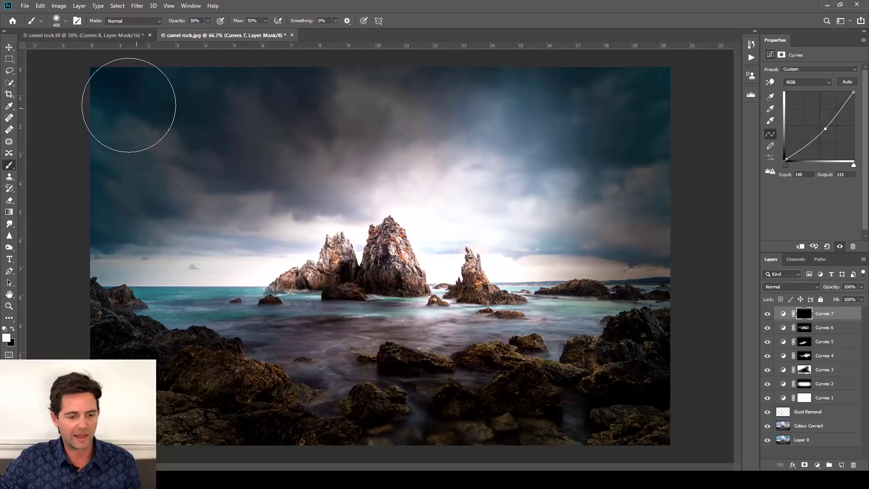
key(ctrl+minus)
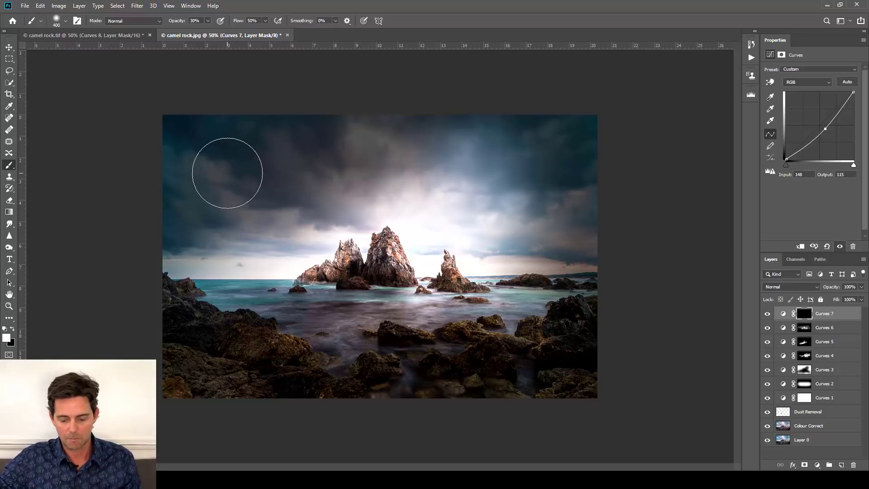
key(bracketright)
key(bracketright)
key(bracketright)
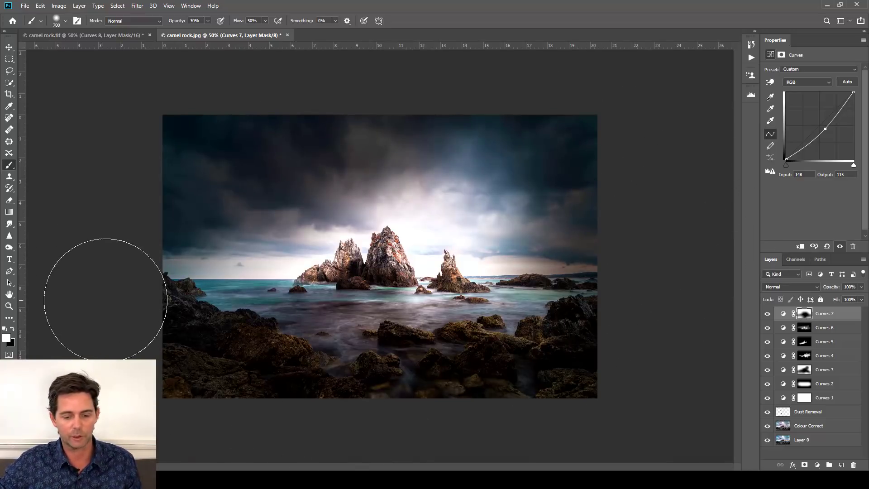
click(768, 315)
click(767, 315)
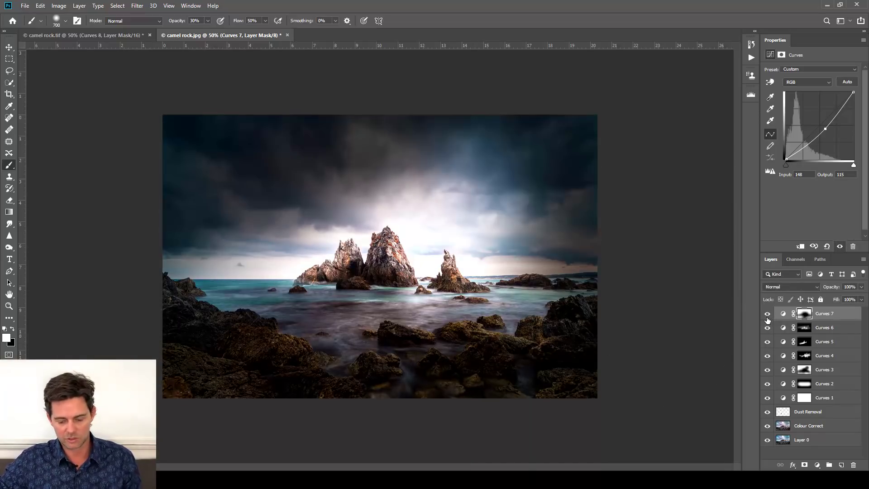
Add a Hue/Saturation adjustment layer with Saturation lowered to -75.
click(817, 465)
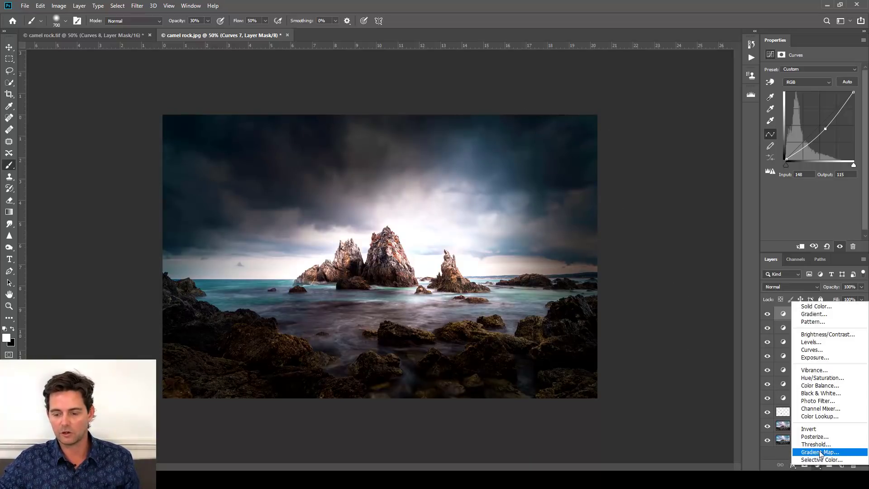
click(824, 380)
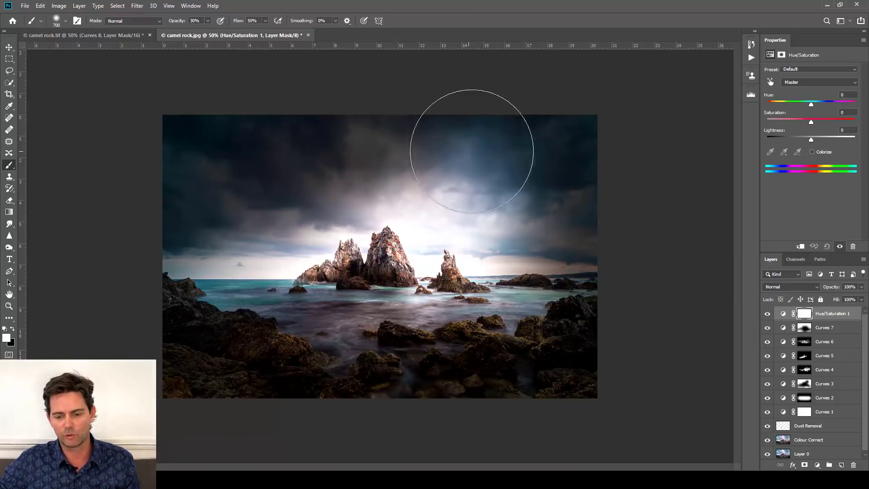
drag(811, 123, 777, 122)
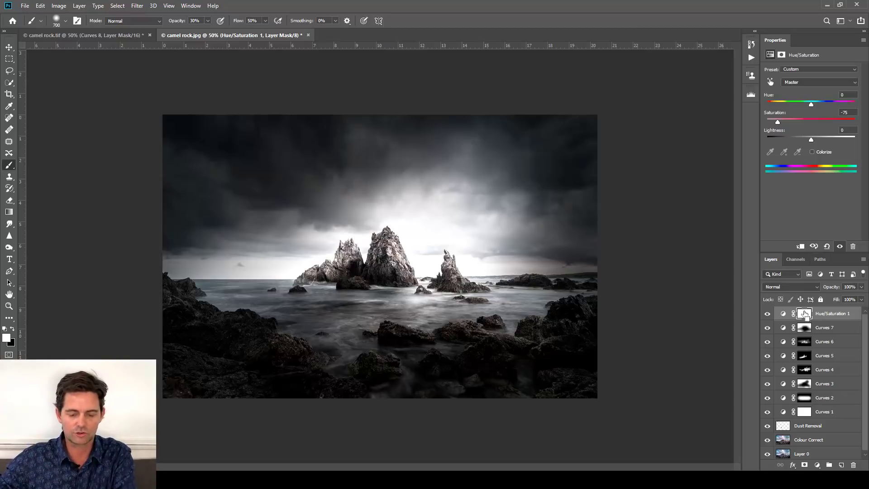
Invert the mask and paint white over the upper sky and edges, varying brush size.
key(ctrl+i)
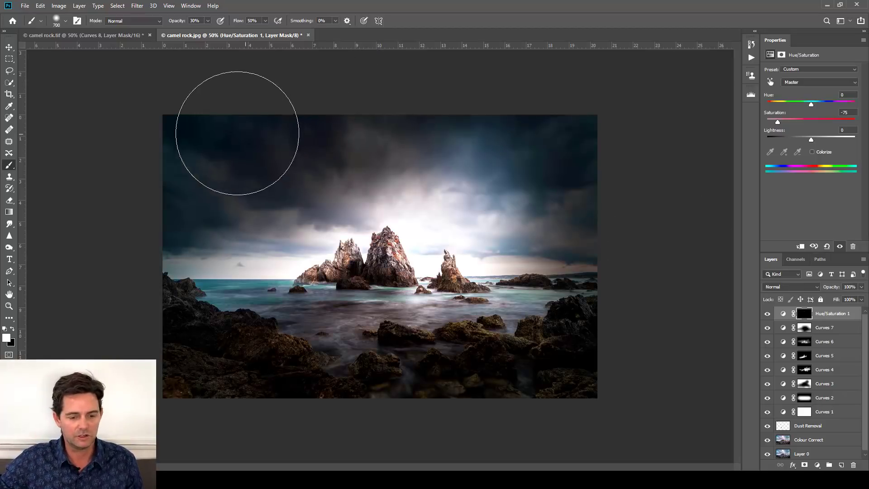
mouse_move(559, 140)
mouse_down()
mouse_move(400, 155)
mouse_move(399, 145)
mouse_move(501, 220)
mouse_up()
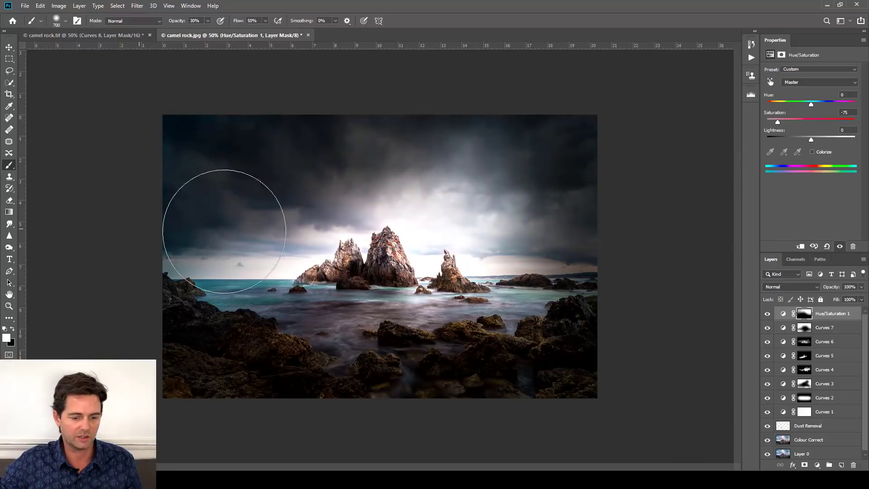
key(bracketleft)
key(bracketleft)
key(bracketleft)
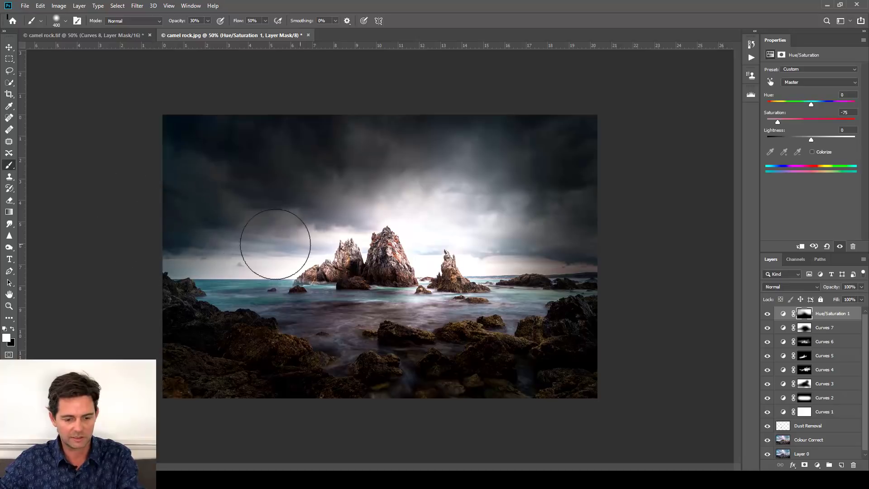
key(bracketleft)
key(bracketleft)
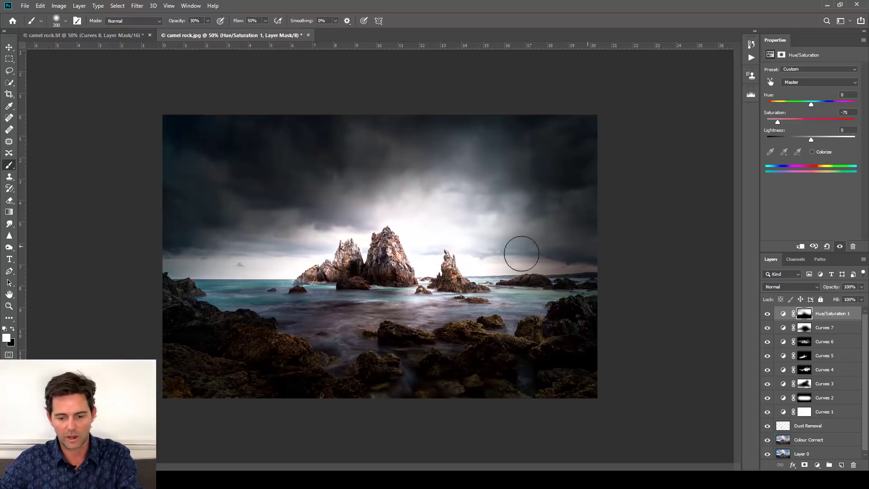
key(bracketright)
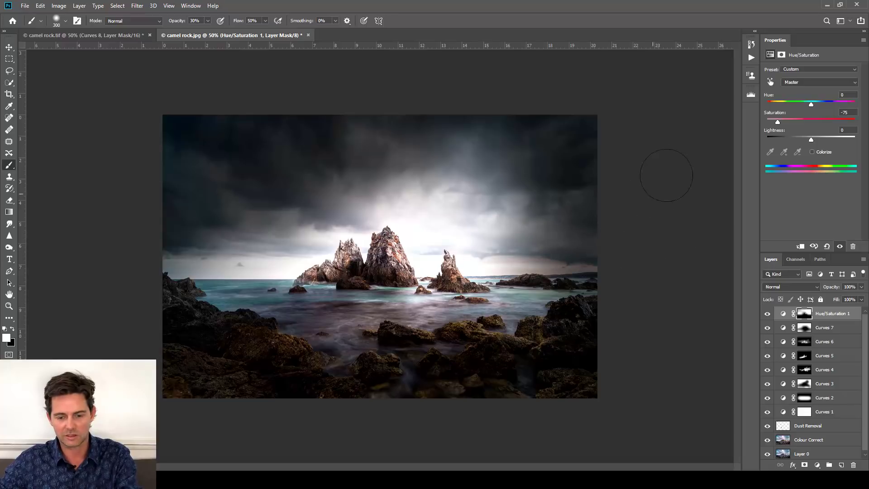
key(bracketright)
key(bracketright)
key(bracketright)
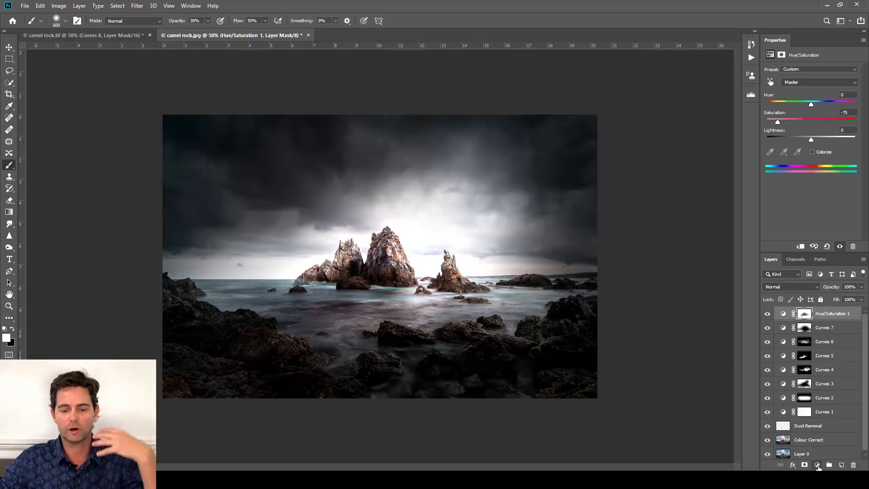
Add a second Hue/Saturation layer at +15 saturation, painted in over the central rocks and horizon.
click(818, 466)
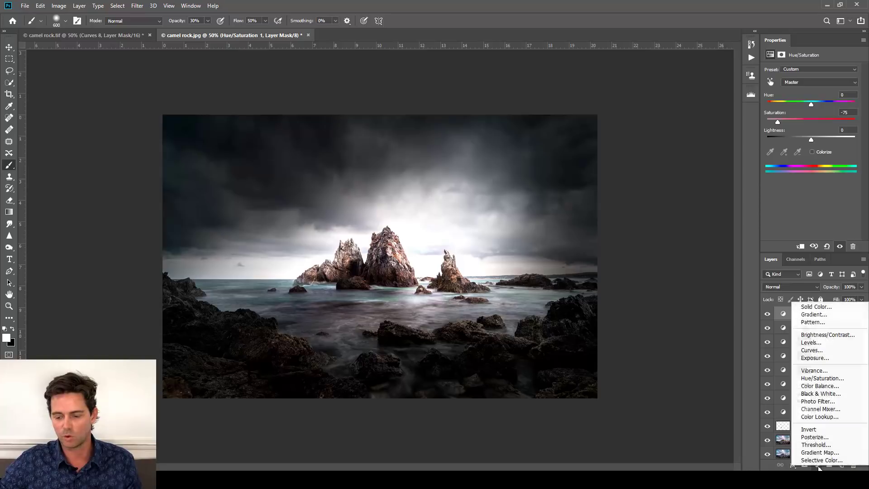
click(815, 379)
drag(813, 120, 814, 122)
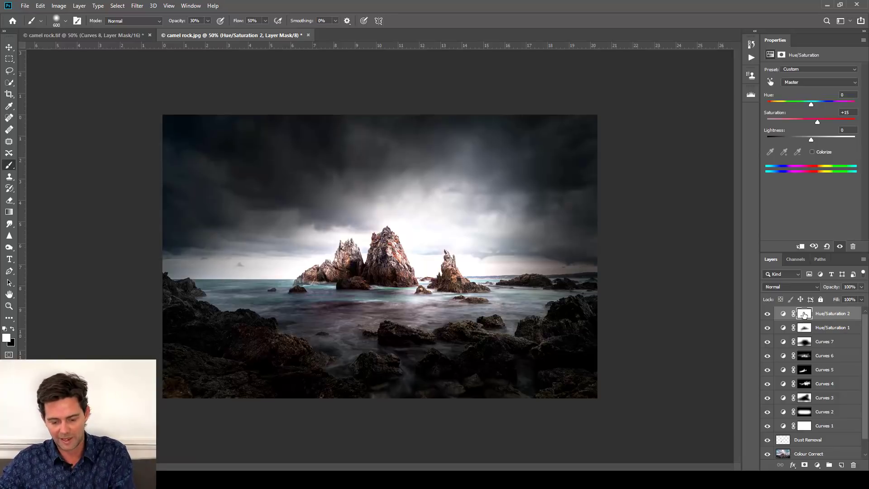
mouse_move(553, 281)
mouse_down()
mouse_move(463, 291)
mouse_move(455, 274)
mouse_move(436, 270)
mouse_move(329, 267)
mouse_move(495, 279)
mouse_move(286, 265)
mouse_move(446, 274)
mouse_move(289, 274)
mouse_move(496, 274)
mouse_move(270, 255)
mouse_move(493, 264)
mouse_move(245, 256)
mouse_move(457, 255)
mouse_move(242, 255)
mouse_move(494, 269)
mouse_move(237, 264)
mouse_move(441, 272)
mouse_move(344, 259)
mouse_move(483, 261)
mouse_up()
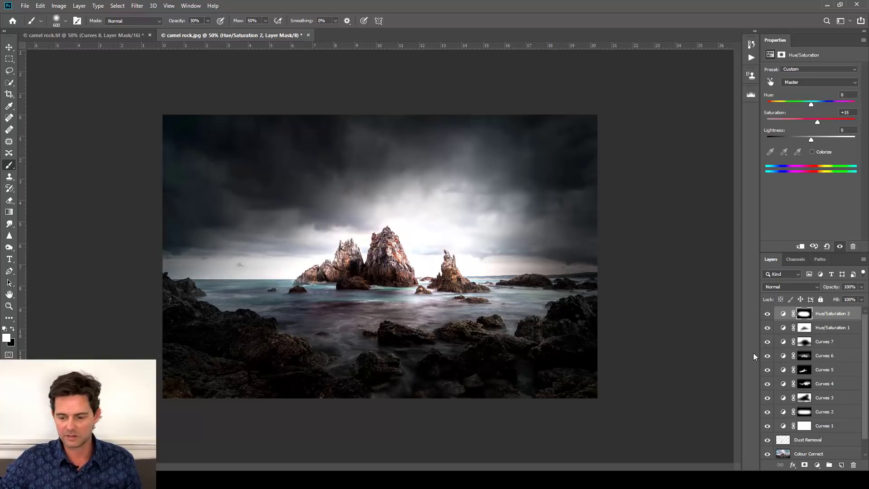
scroll(841, 355, down, 1)
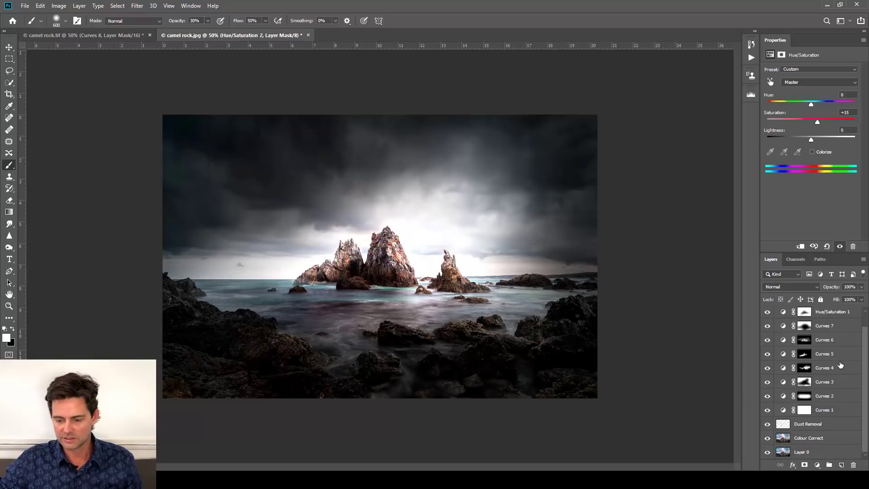
alt+click(767, 453)
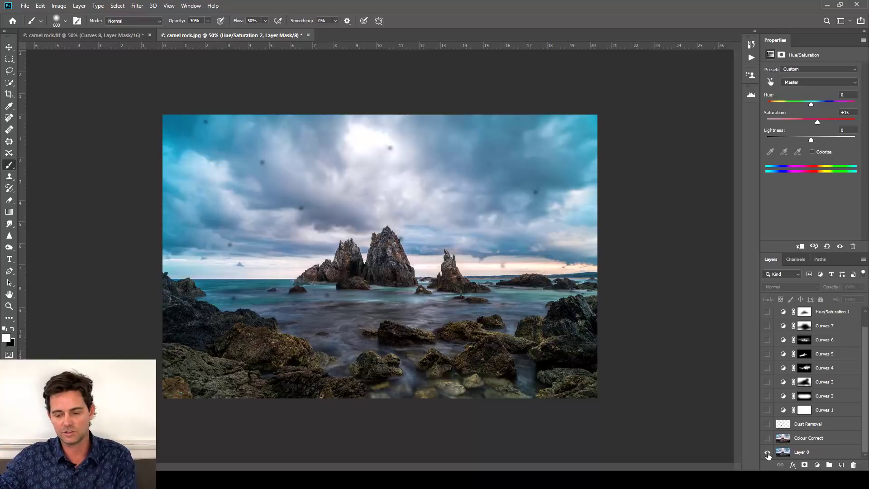
alt+click(768, 453)
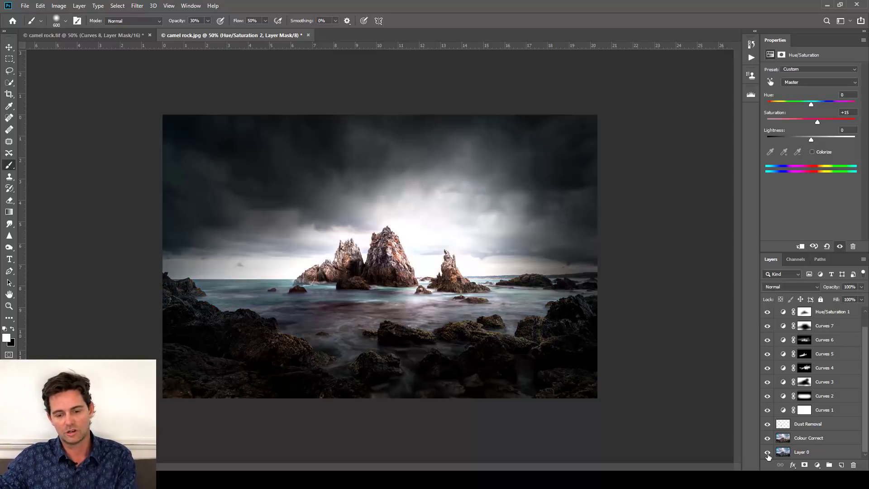
alt+click(768, 453)
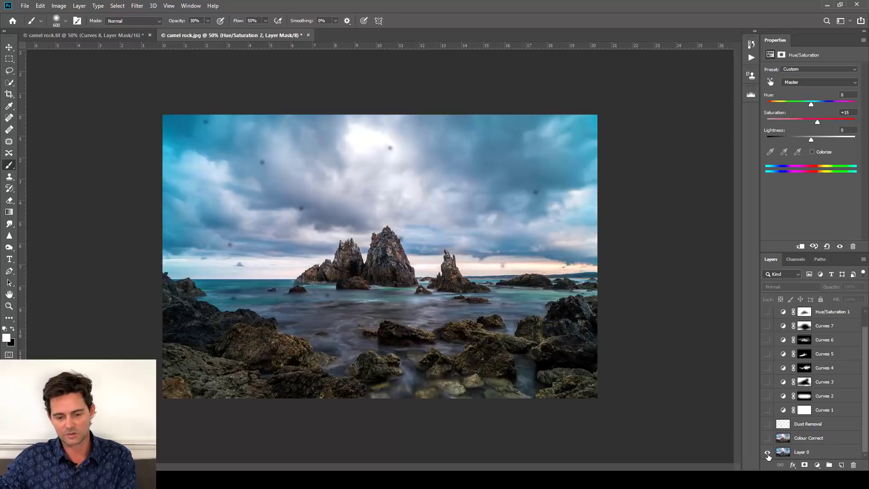
alt+click(768, 453)
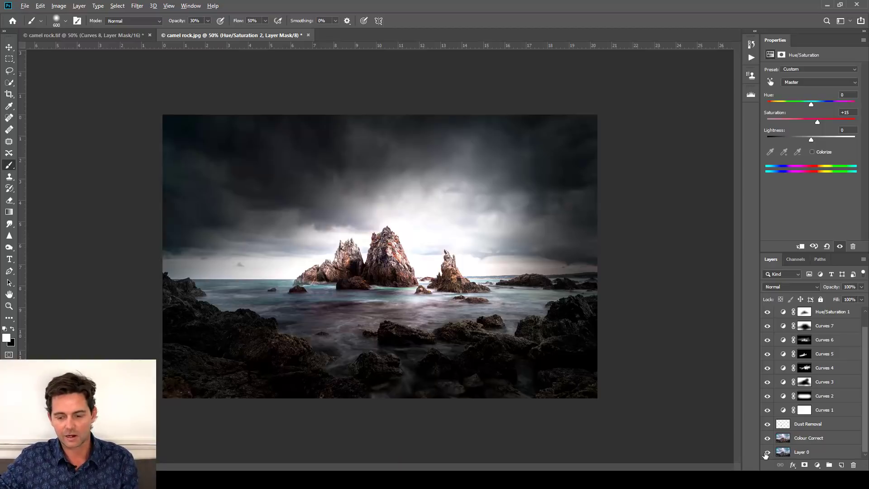
alt+click(767, 452)
alt+click(767, 452)
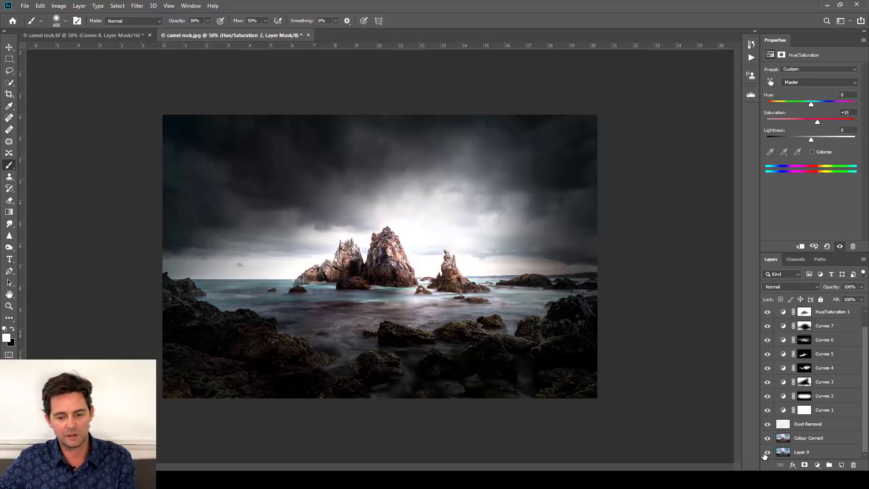
alt+click(766, 453)
alt+click(767, 453)
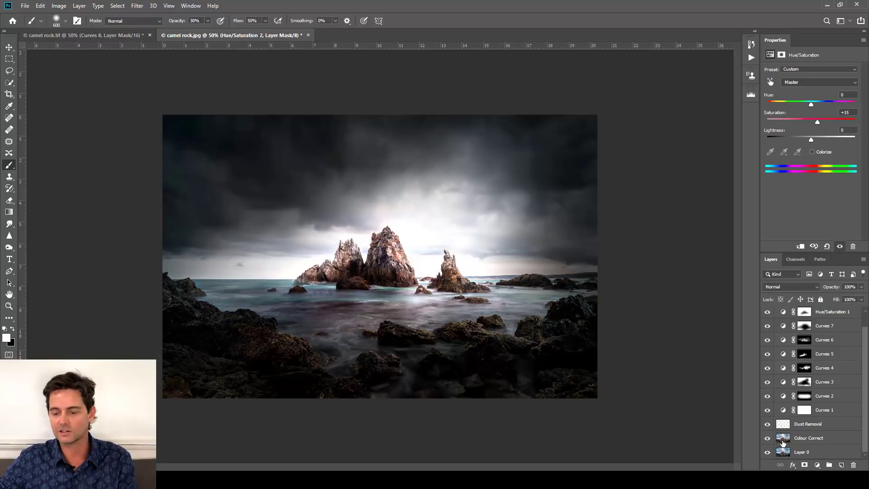
scroll(805, 389, up, 1)
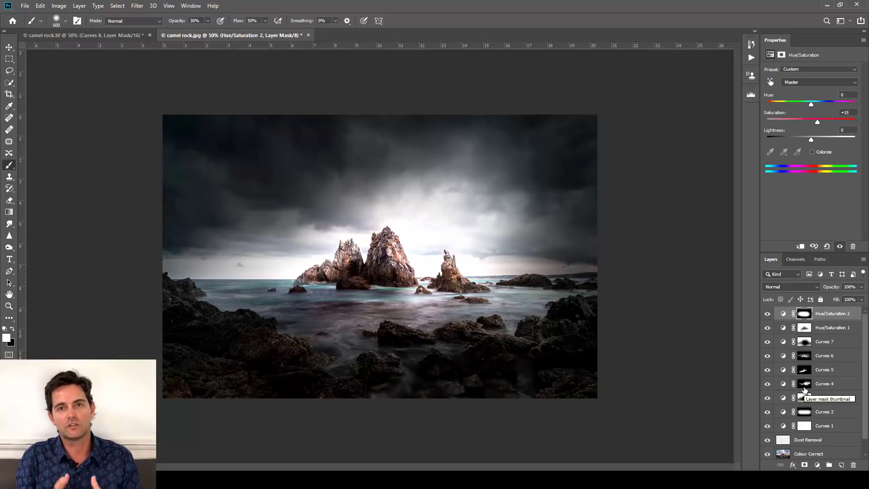